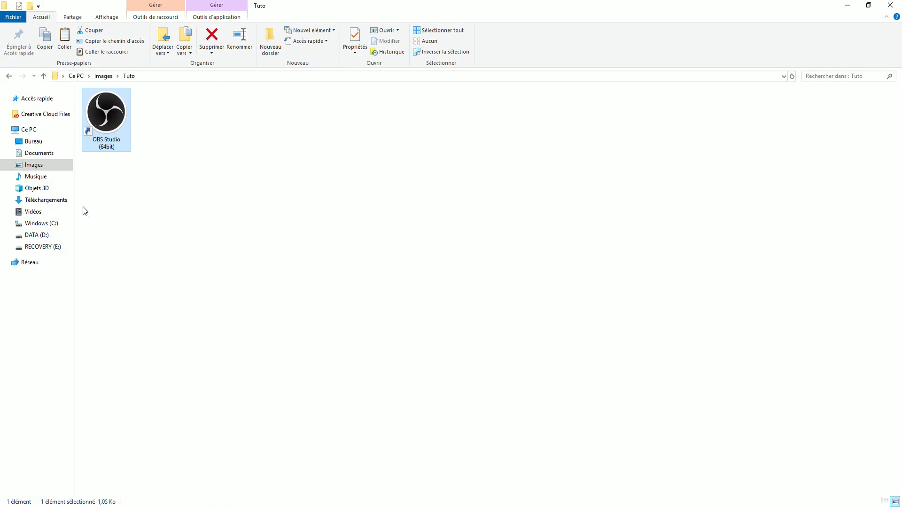
Step: Launch OBS Studio and open its advanced settings to look at the process priority options
double_click(119, 139)
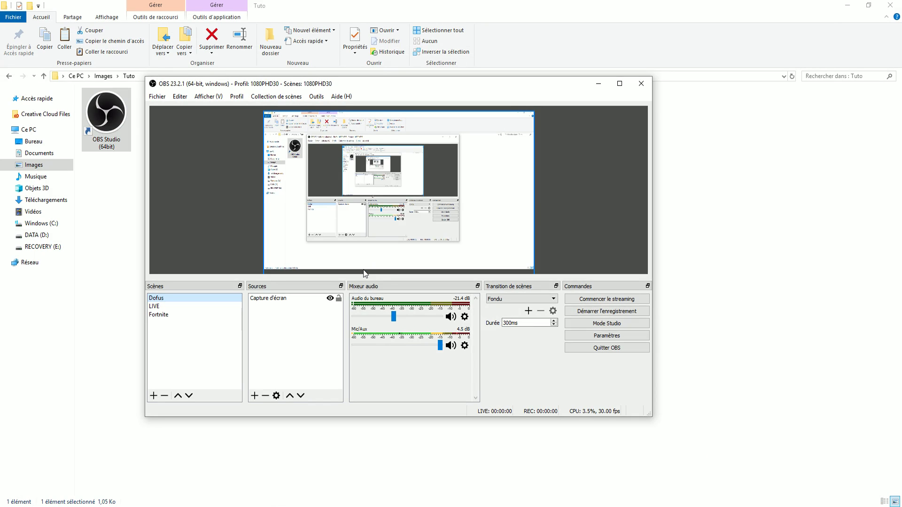
left_click(606, 335)
left_click(212, 224)
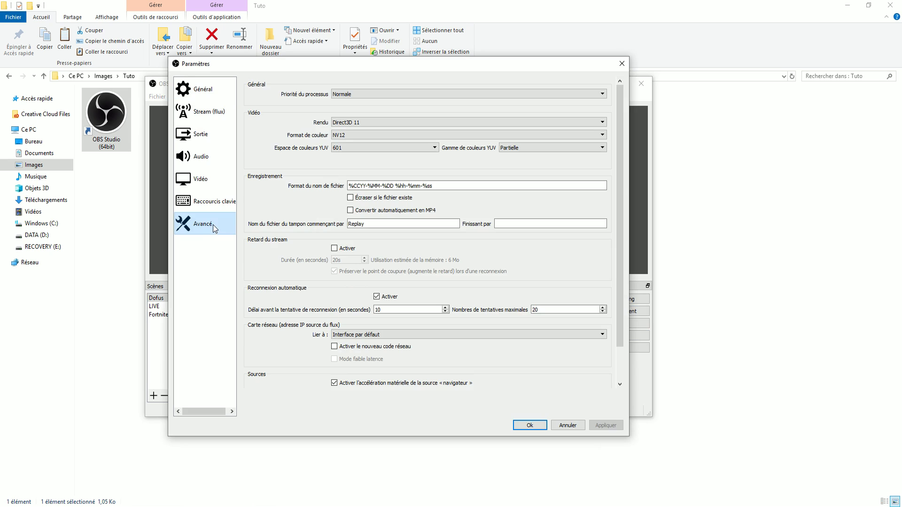
left_click(362, 94)
left_click(361, 108)
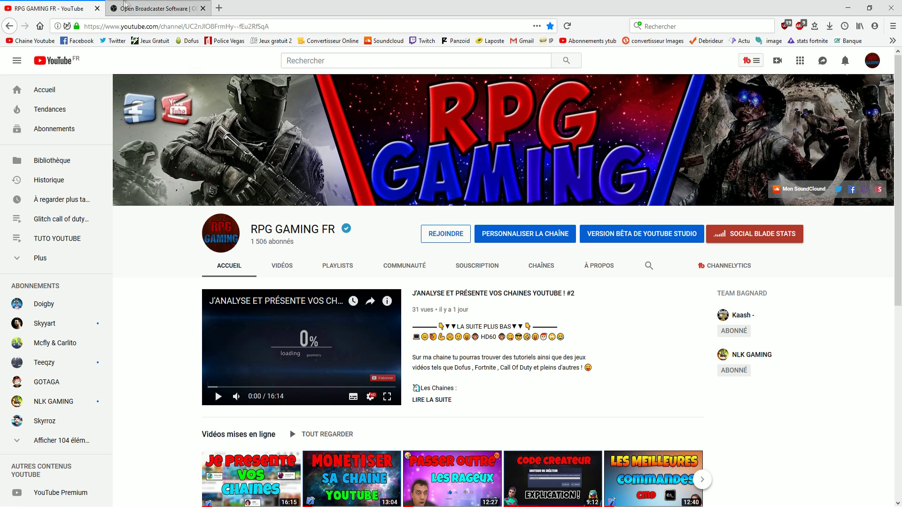
Step: Switch to the browser and look over the OBS Studio download page on obsproject.com
left_click(162, 7)
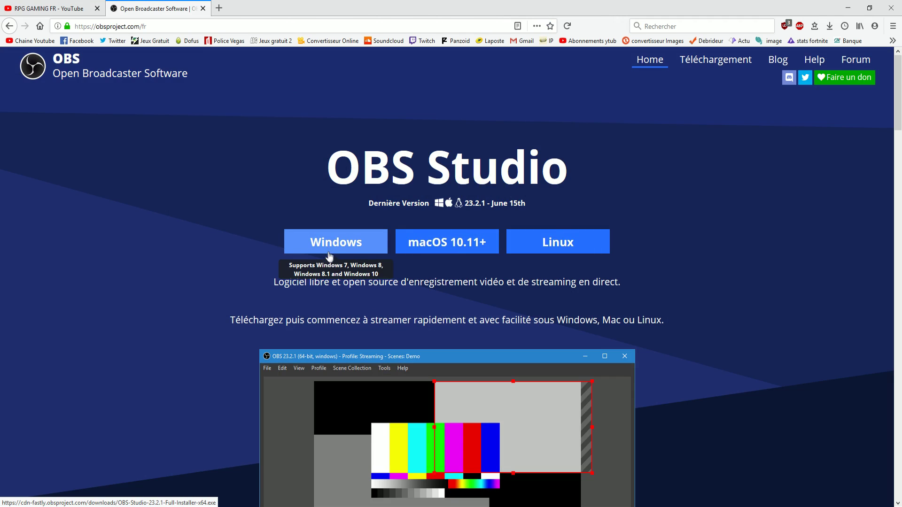
scroll(329, 247, "down", 4)
scroll(429, 304, "down", 3)
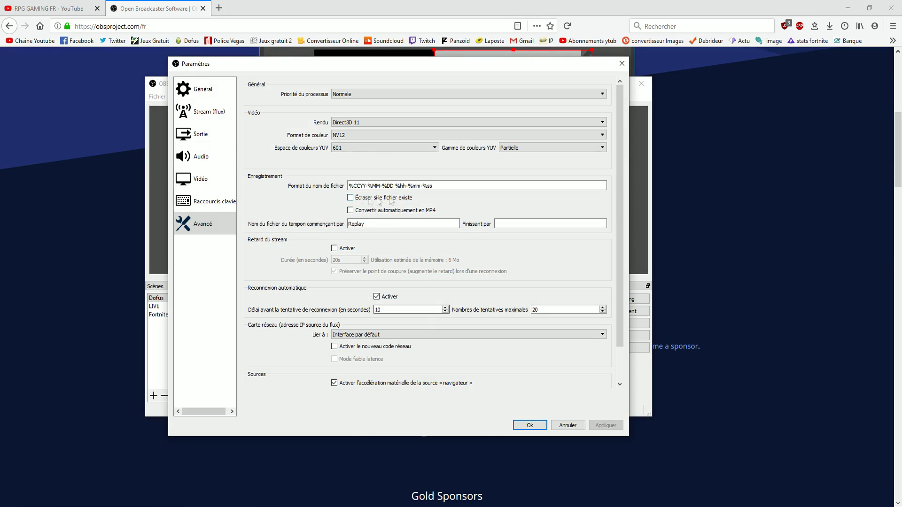
Step: Return to the OBS settings, review the audio and video options, and close the settings
left_click(221, 157)
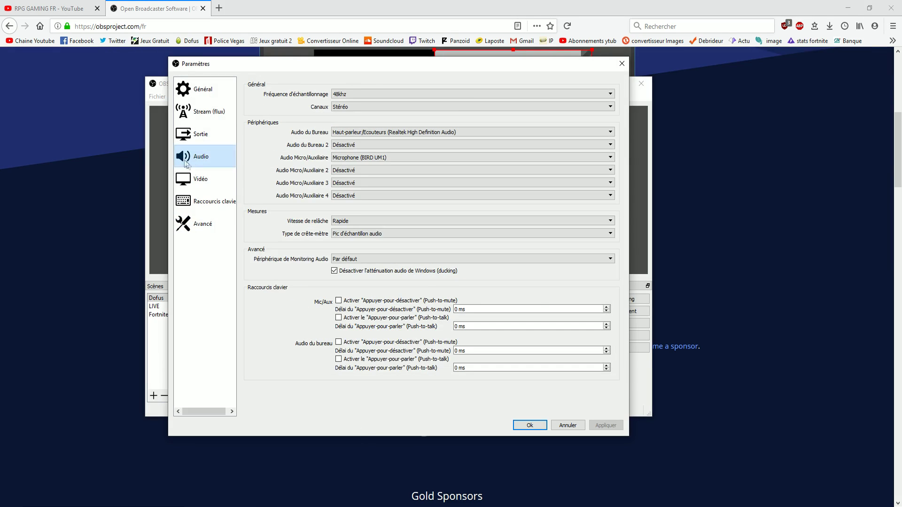
left_click(225, 179)
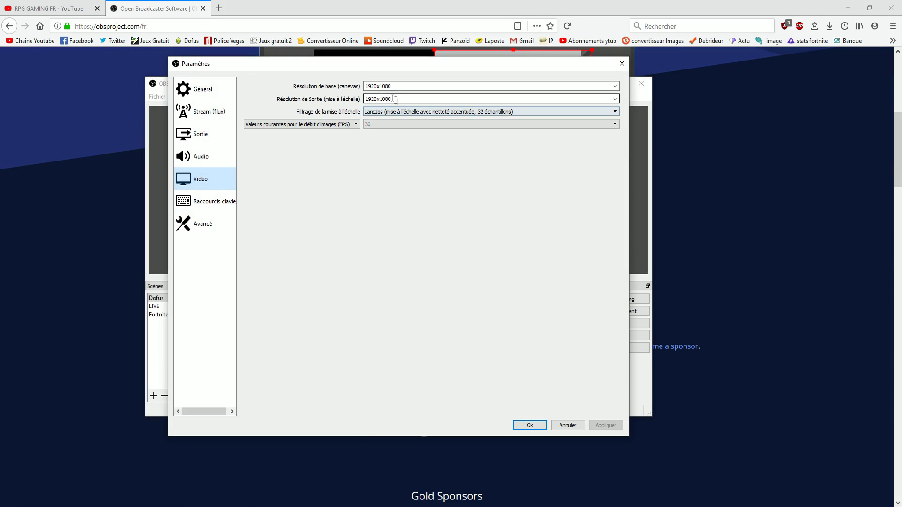
left_click(620, 63)
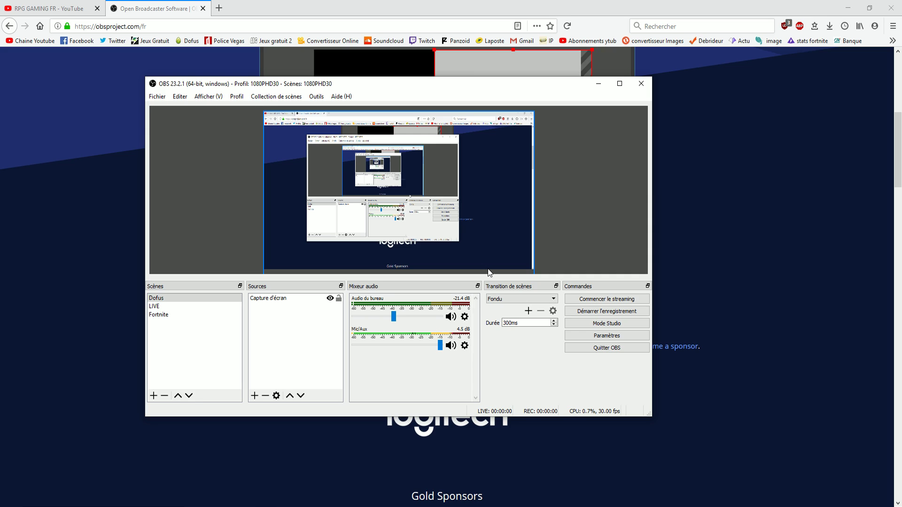
Step: Look at the scene collections and the LIVE and Fortnite scenes, including the livecounts browser source's properties, and return to the Dofus scene
left_click(266, 96)
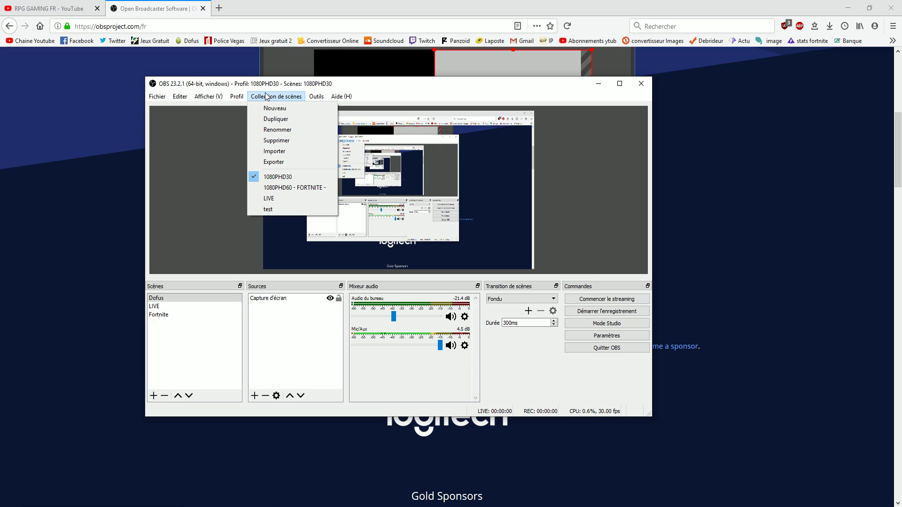
left_click(159, 302)
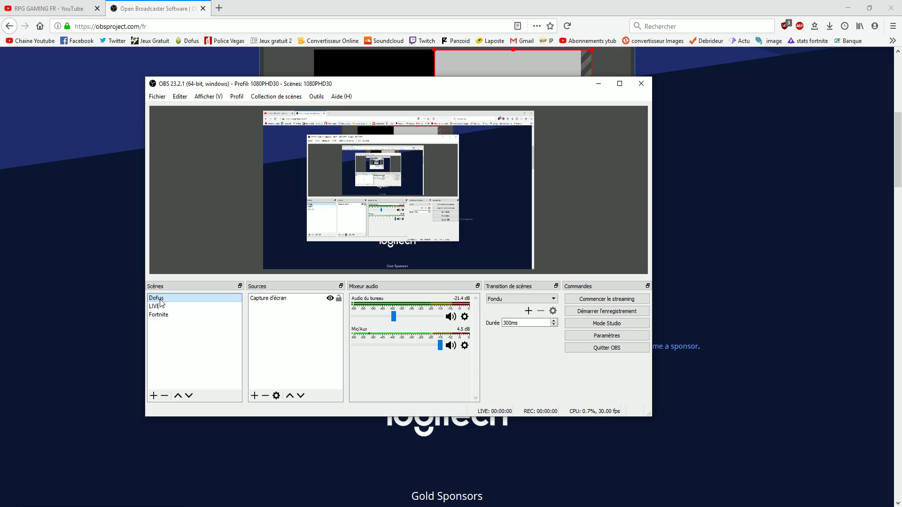
left_click(158, 306)
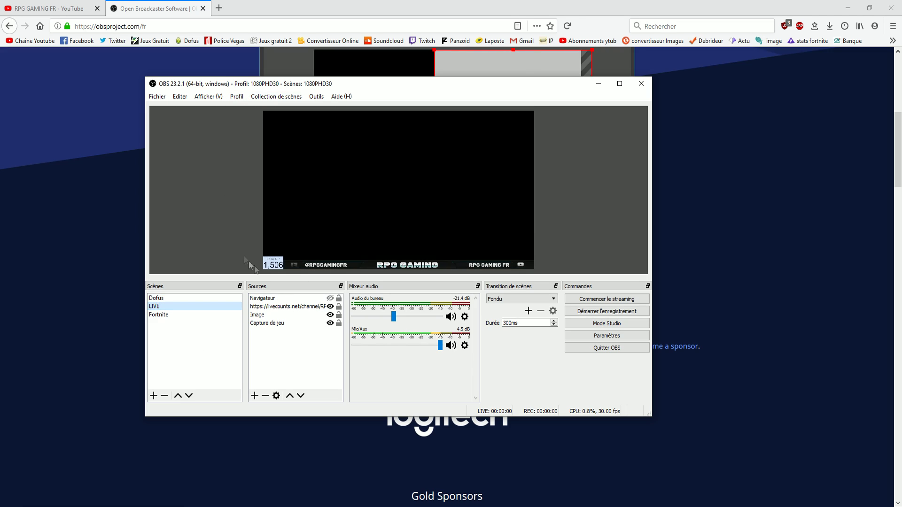
double_click(287, 306)
left_click(555, 104)
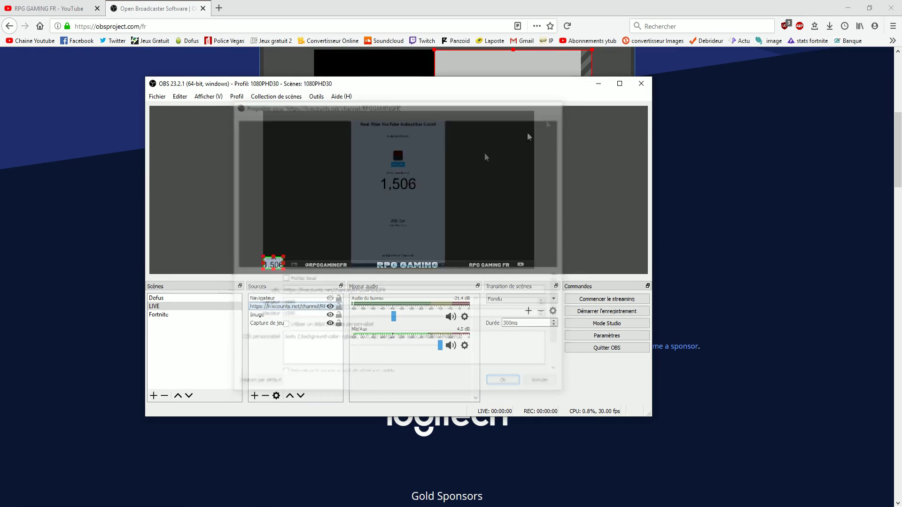
left_click(169, 316)
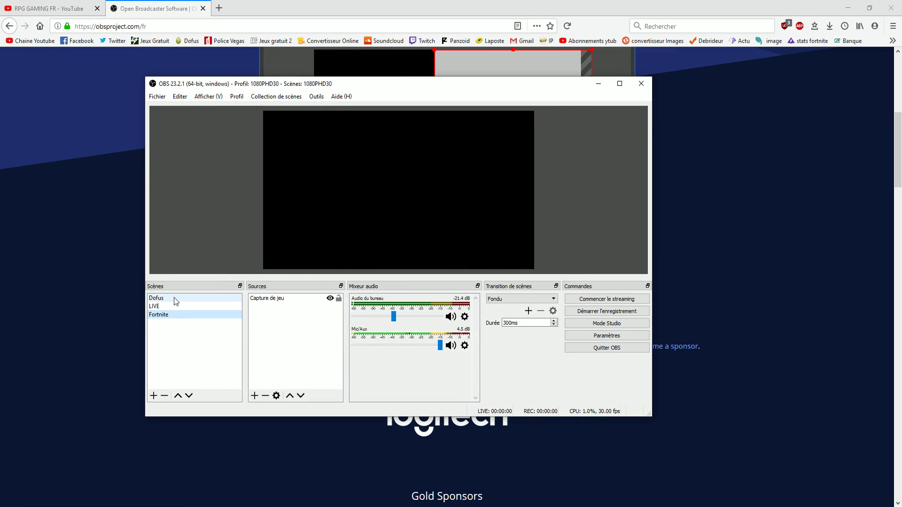
left_click(174, 298)
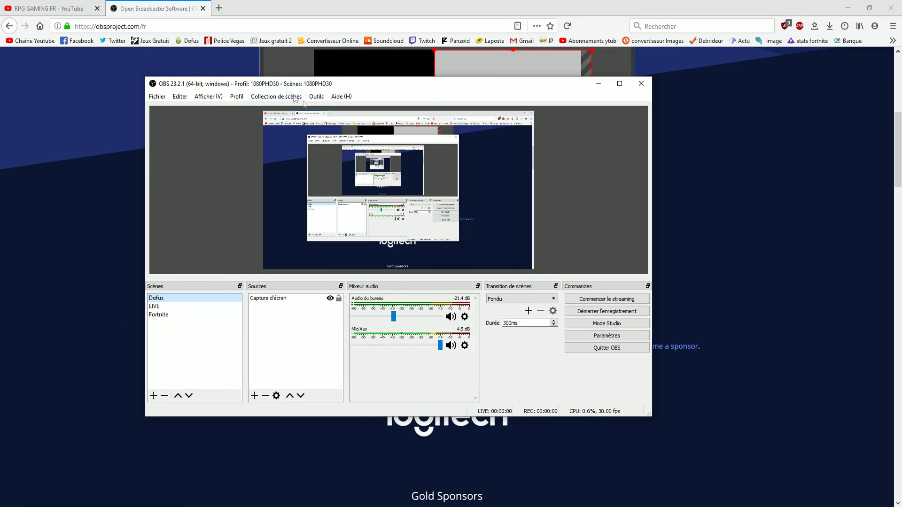
Step: Maximize the OBS window and look through the scene collection, help and view commands
left_click(619, 83)
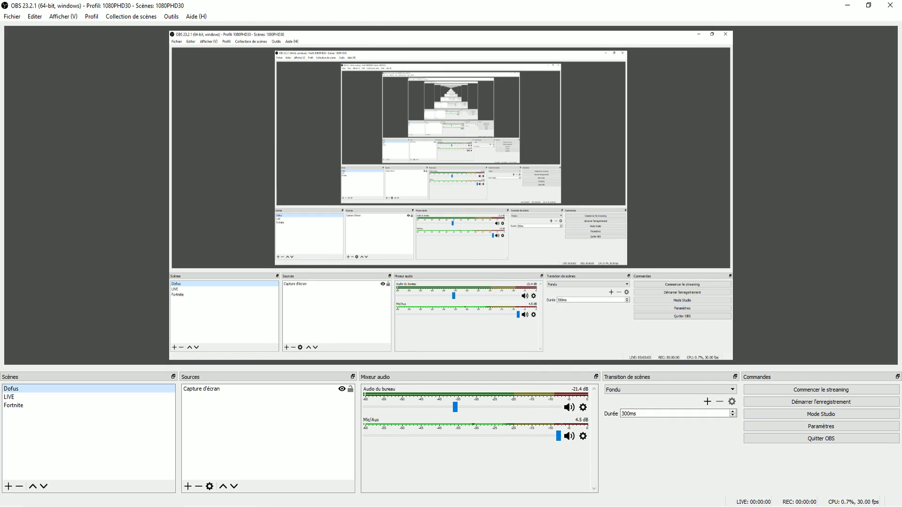
left_click(121, 17)
mouse_move(196, 17)
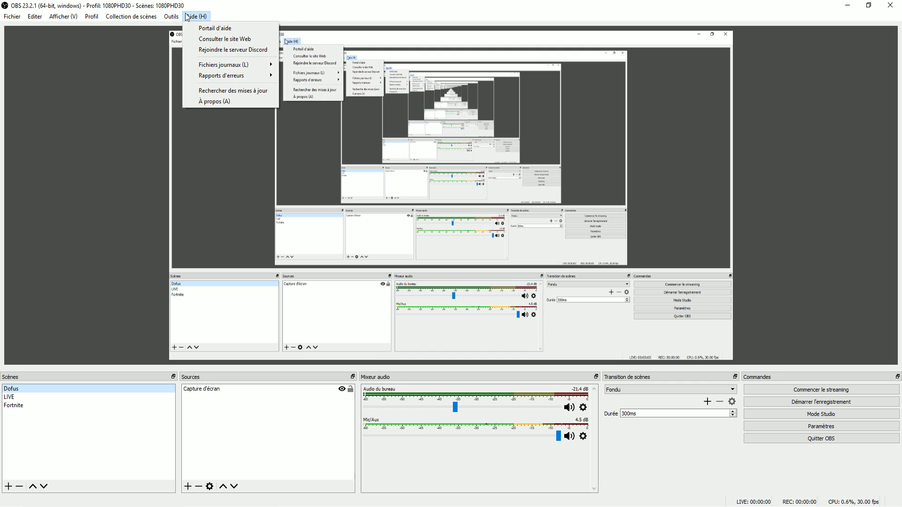
mouse_move(250, 68)
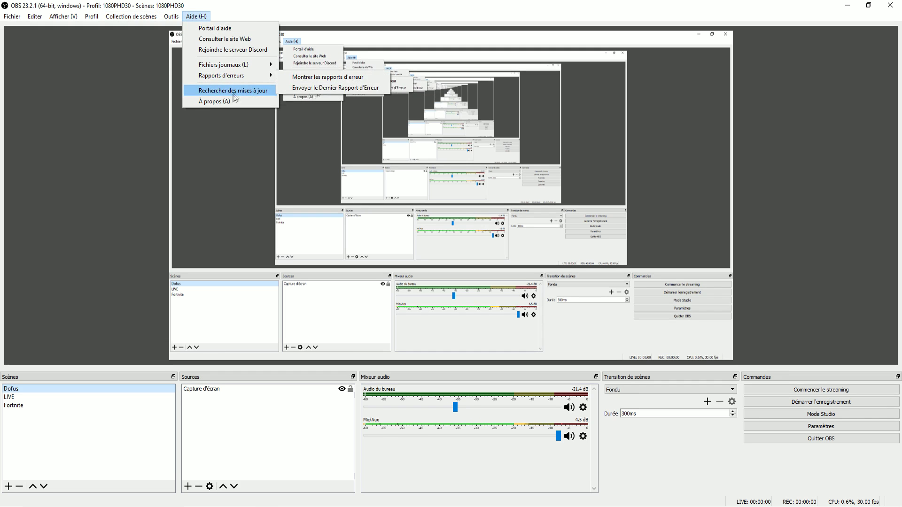
mouse_move(150, 15)
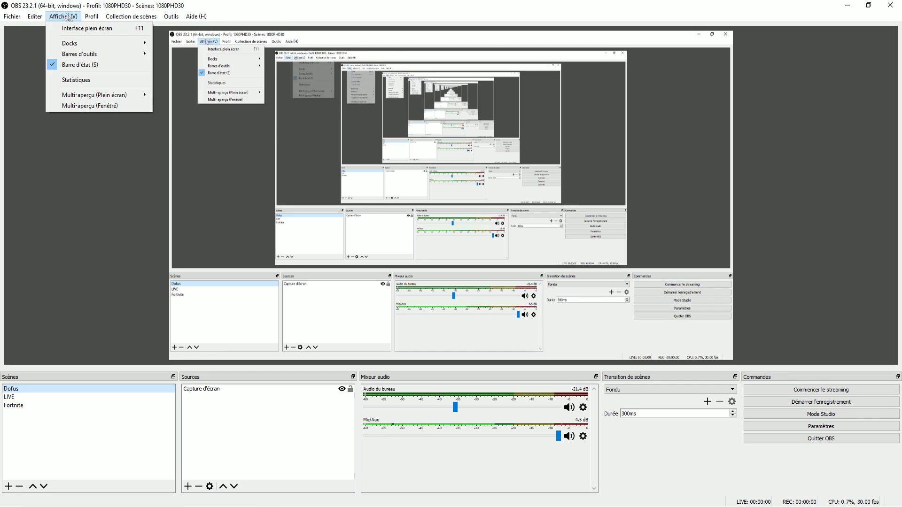
mouse_move(101, 19)
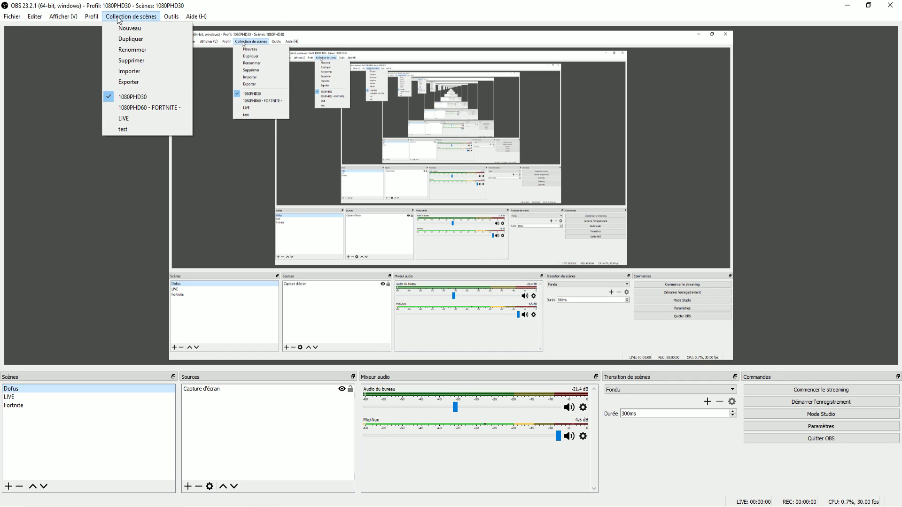
left_click(296, 7)
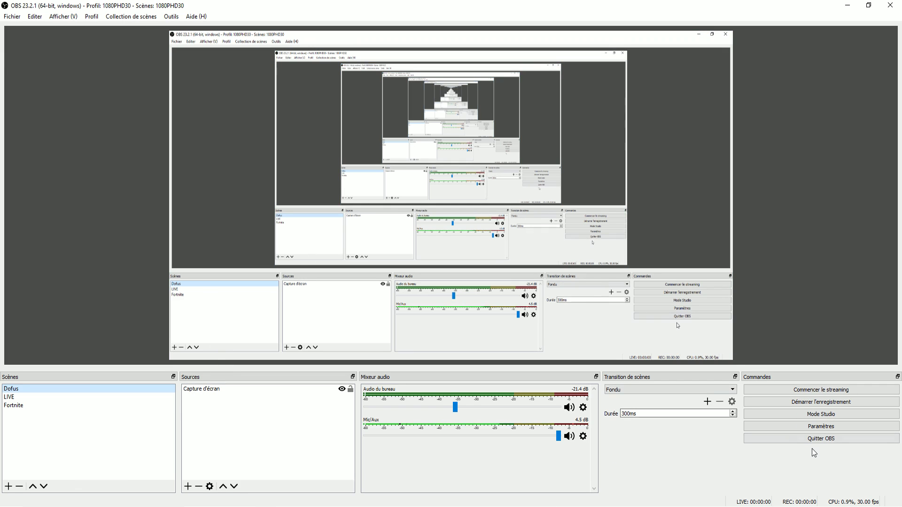
Step: Open the advanced settings and examine their options down to the network interface binding
left_click(827, 428)
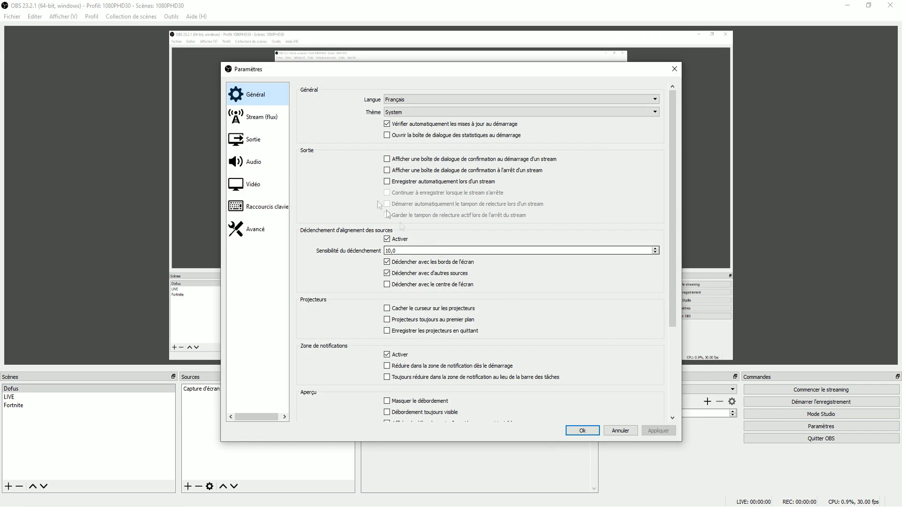
left_click(268, 229)
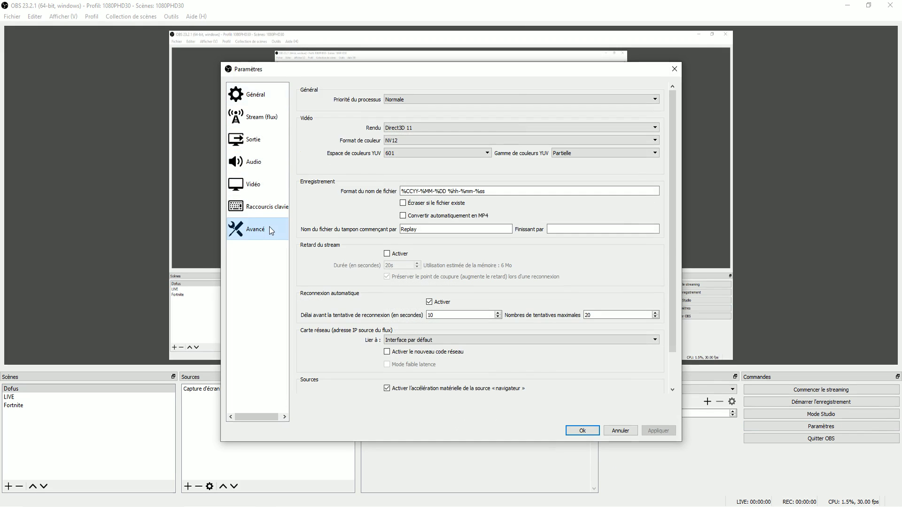
scroll(364, 235, "down", 2)
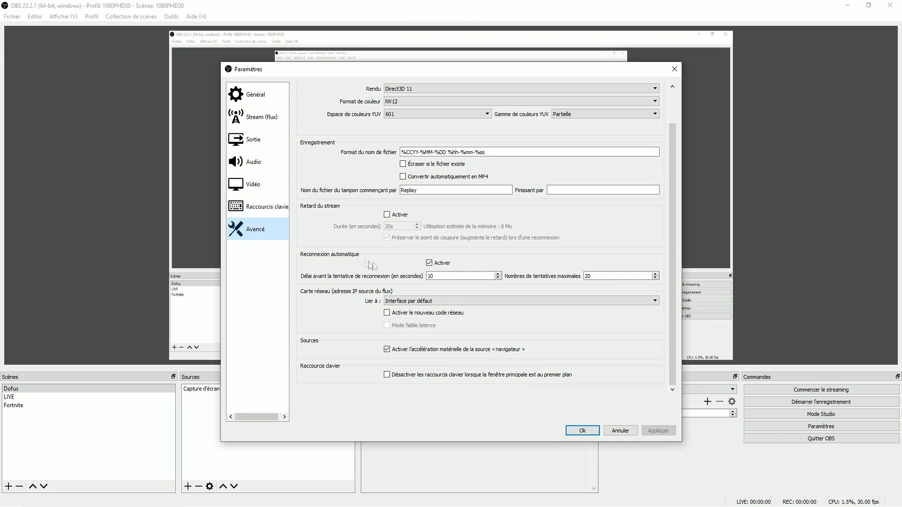
left_click(449, 302)
left_click(449, 301)
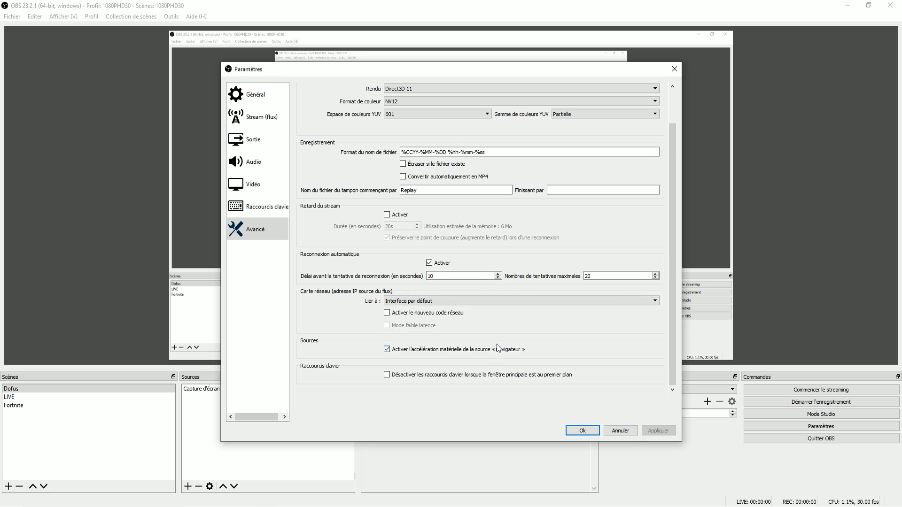
Step: Browse the video, audio, output and stream settings, and read through all the general options
left_click(263, 190)
left_click(262, 162)
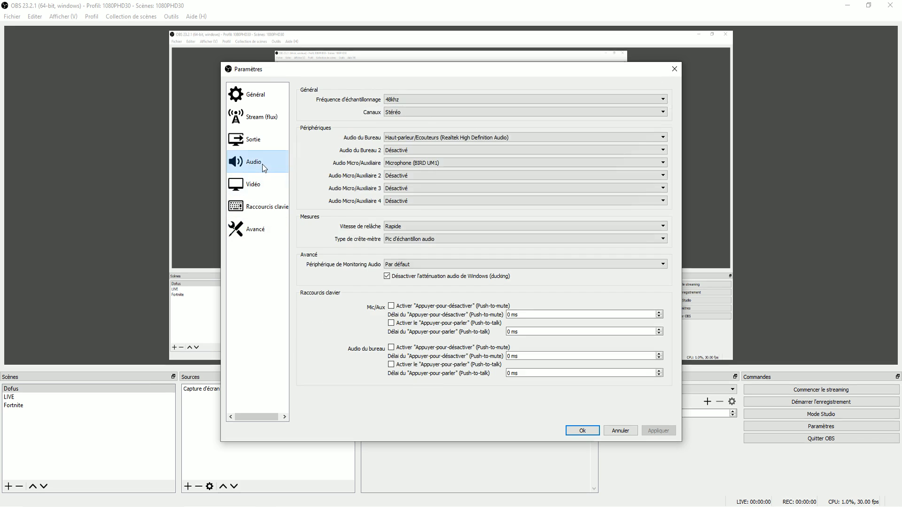
left_click(263, 139)
left_click(260, 116)
key("Up")
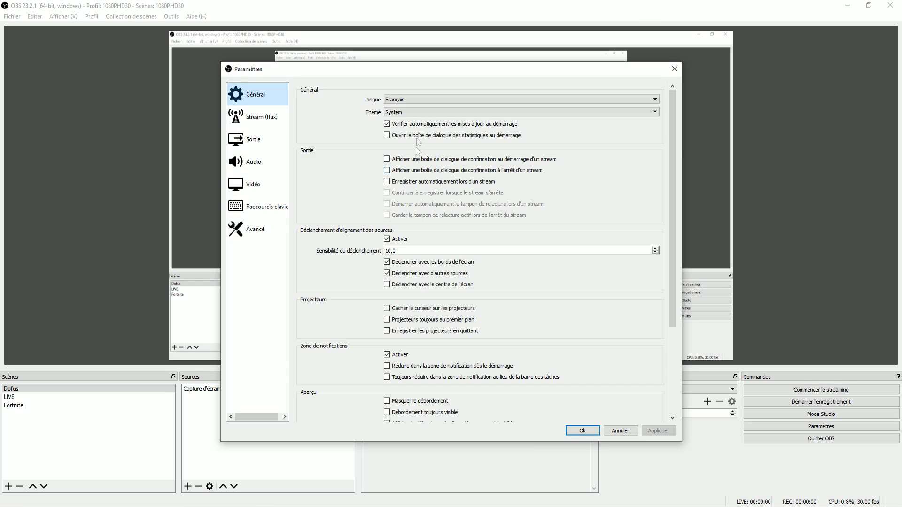
scroll(448, 180, "down", 5)
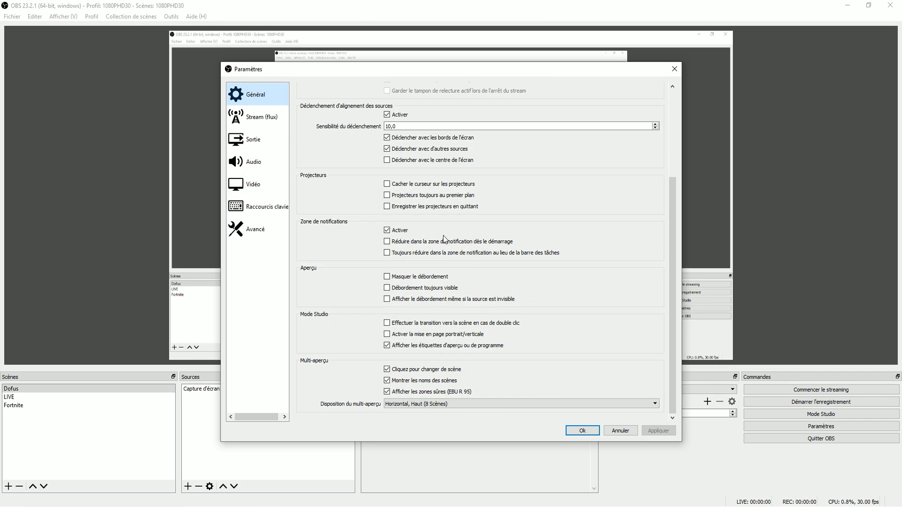
scroll(478, 324, "up", 5)
Step: Preview the Rachni, Dark (Défaut) and Acri interface themes one after another
left_click(413, 112)
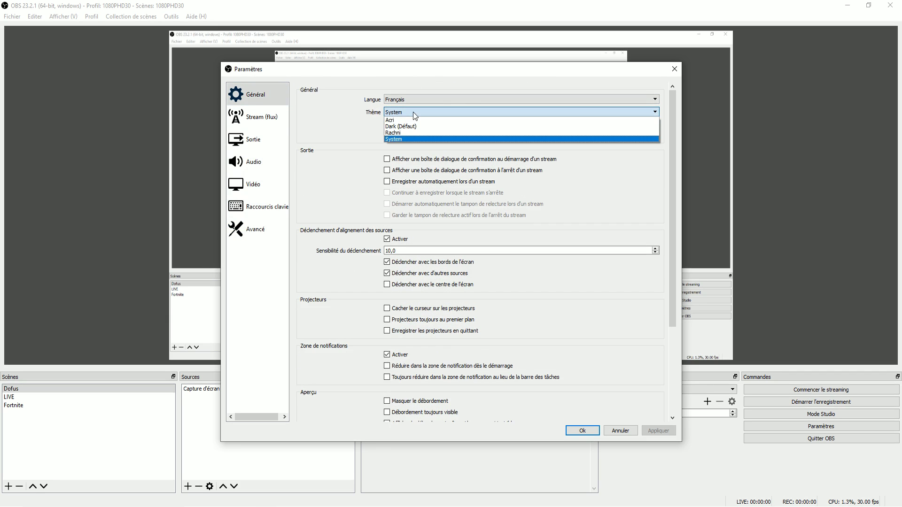
left_click(407, 140)
key("Up")
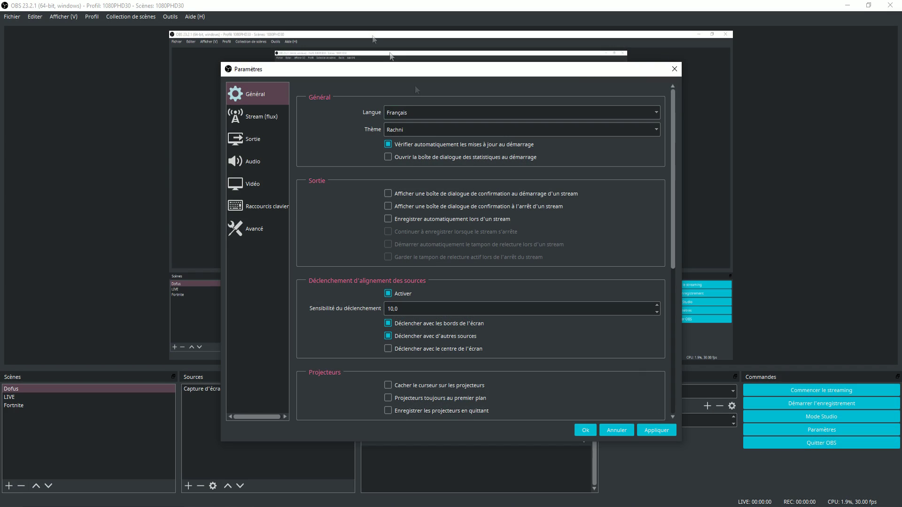
left_click(403, 128)
left_click(406, 137)
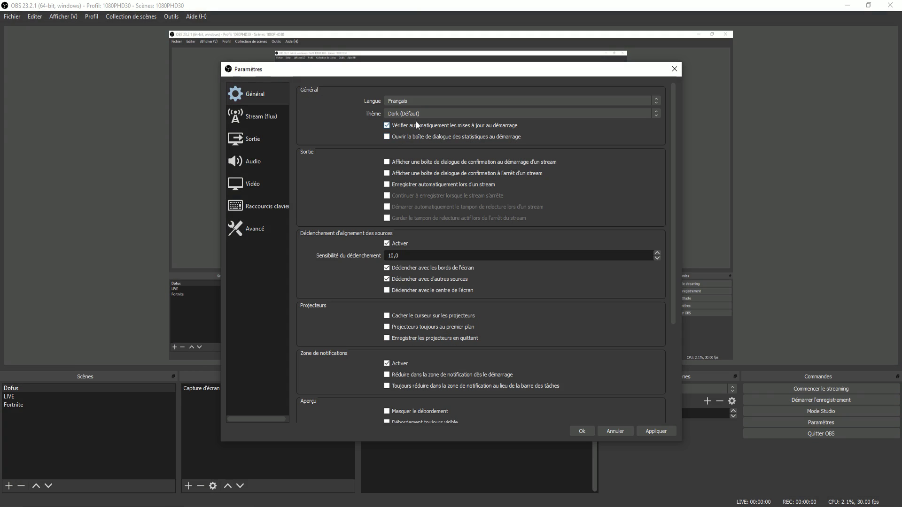
left_click(415, 117)
left_click(412, 120)
key("Up")
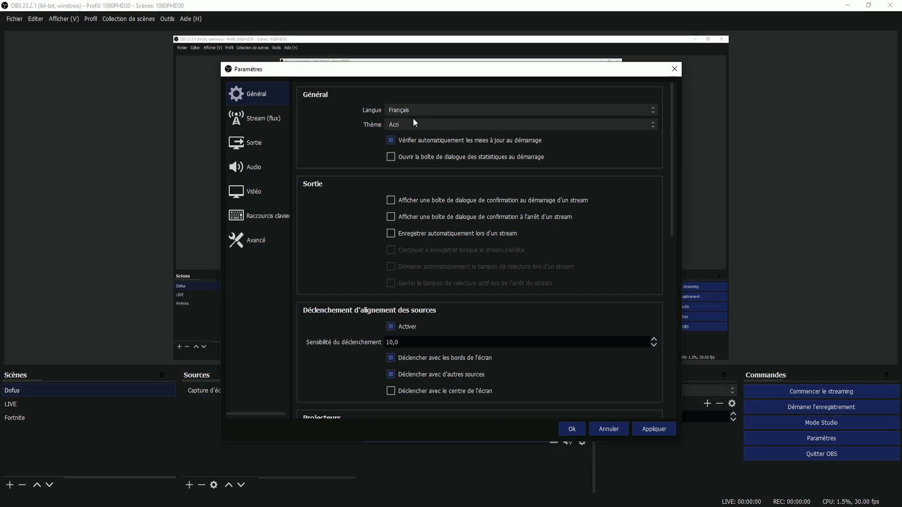
Step: Set the interface theme to System and accept the settings
left_click(412, 130)
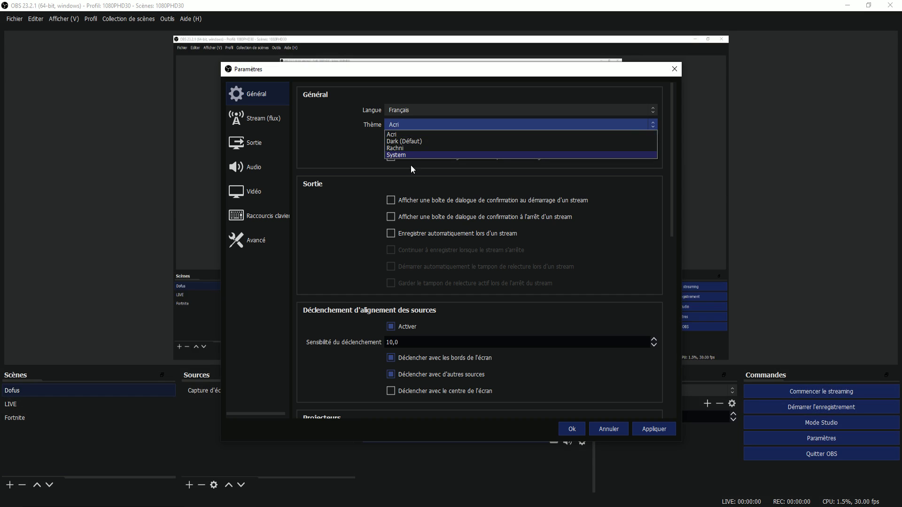
left_click(407, 154)
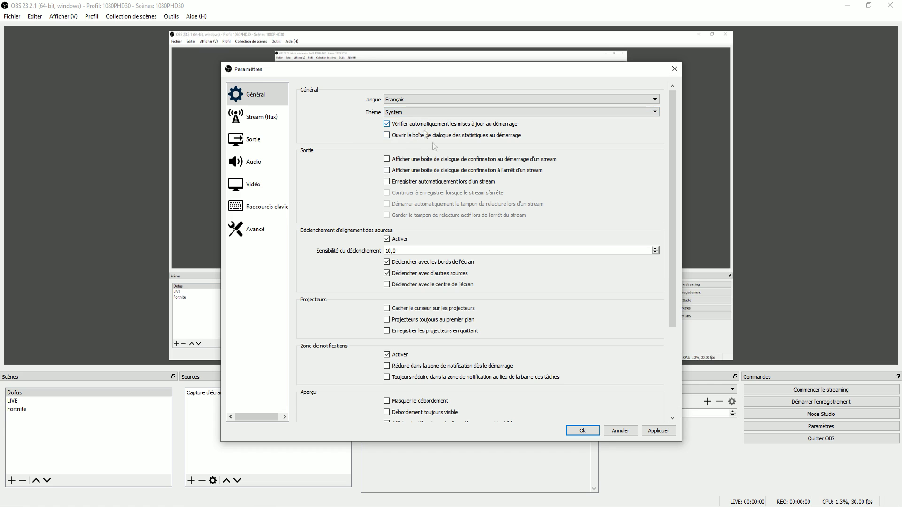
left_click(587, 431)
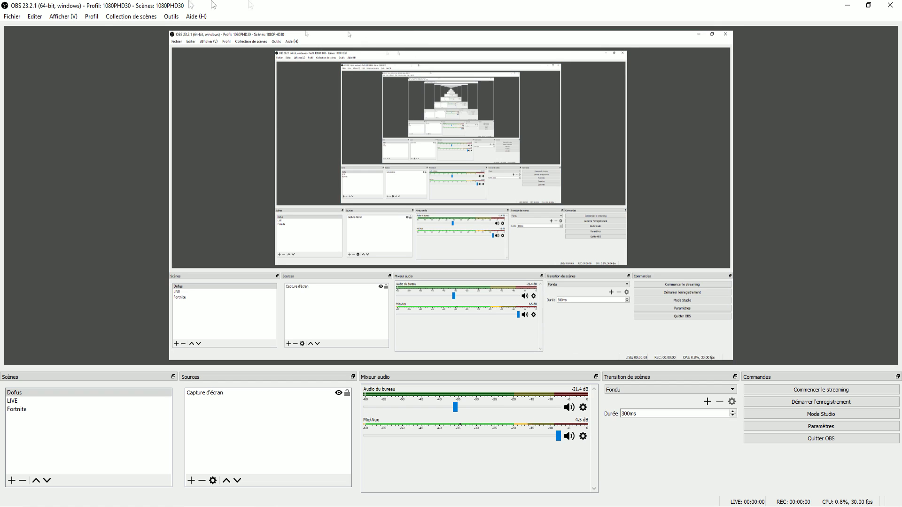
Step: Try to create a new profile named test
left_click(98, 17)
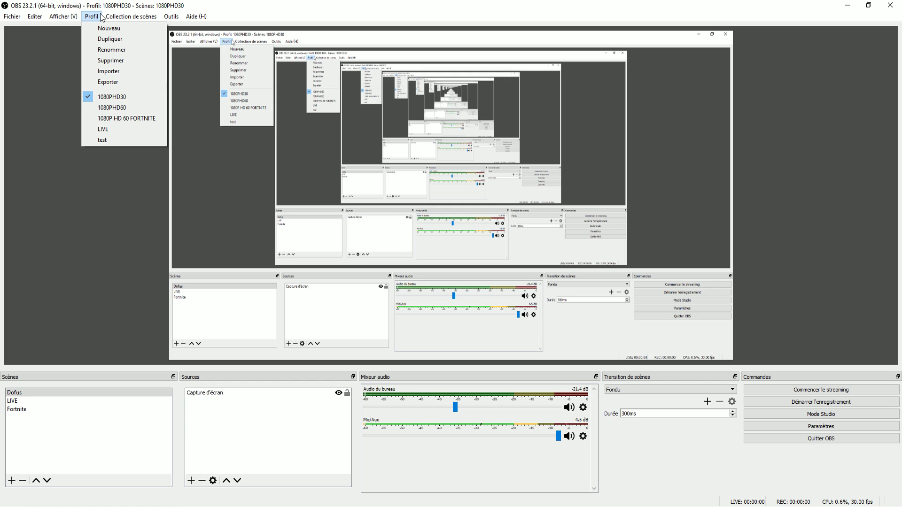
left_click(109, 28)
type("t")
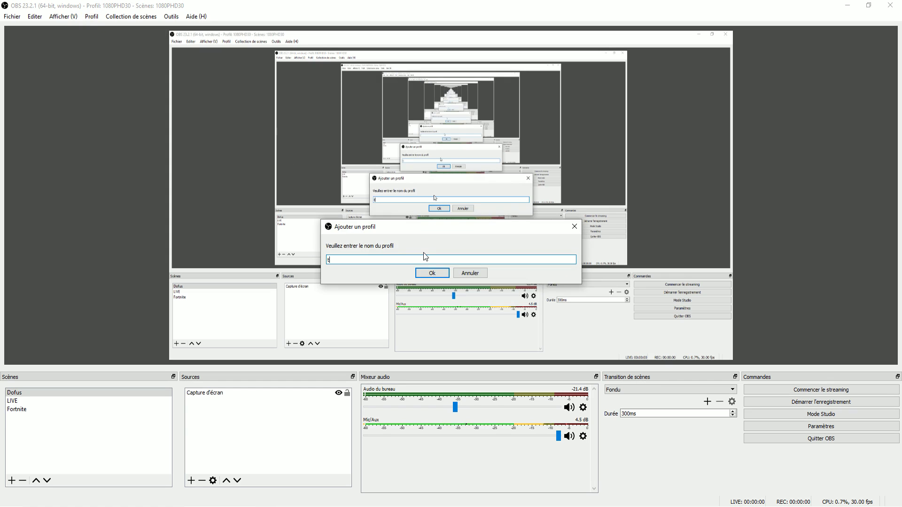
type("est")
key("Return")
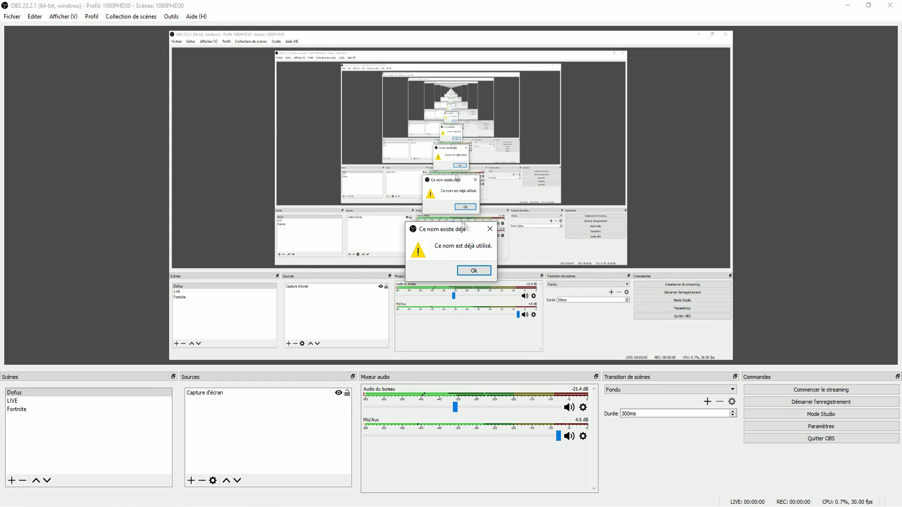
left_click(471, 271)
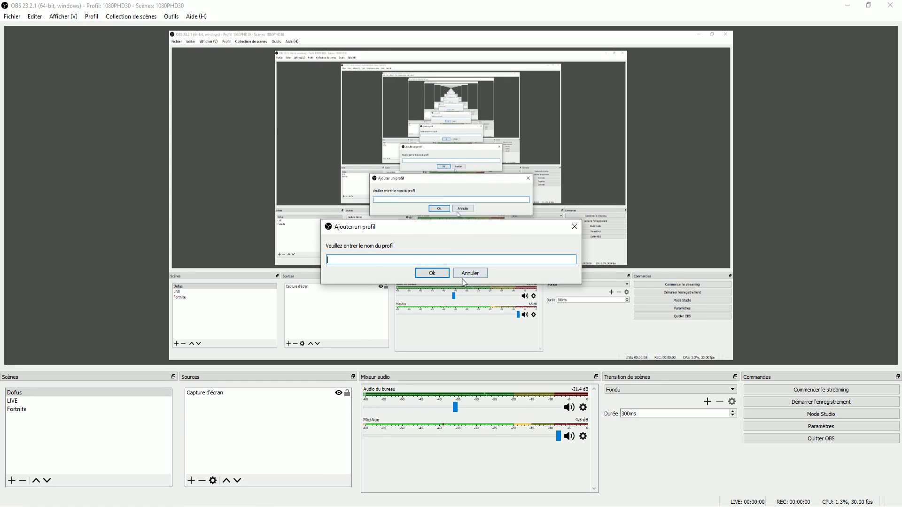
Step: Lower the system volume to 16
key("XF86AudioLowerVolume")
key("XF86AudioLowerVolume")
key("XF86AudioLowerVolume")
key("XF86AudioLowerVolume")
key("XF86AudioLowerVolume")
key("XF86AudioLowerVolume")
key("XF86AudioLowerVolume")
key("XF86AudioLowerVolume")
key("XF86AudioLowerVolume")
key("XF86AudioLowerVolume")
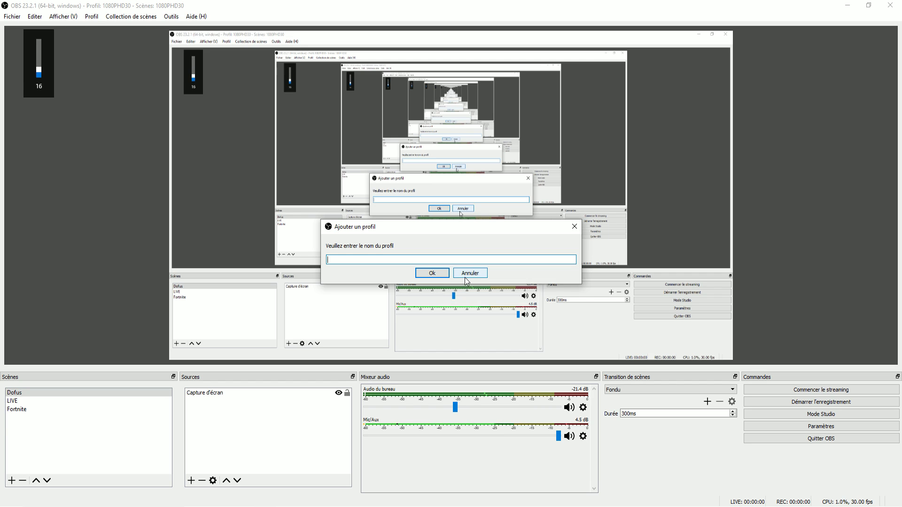
Step: Create the new profile under the name test2 and check the list of profiles
type("test")
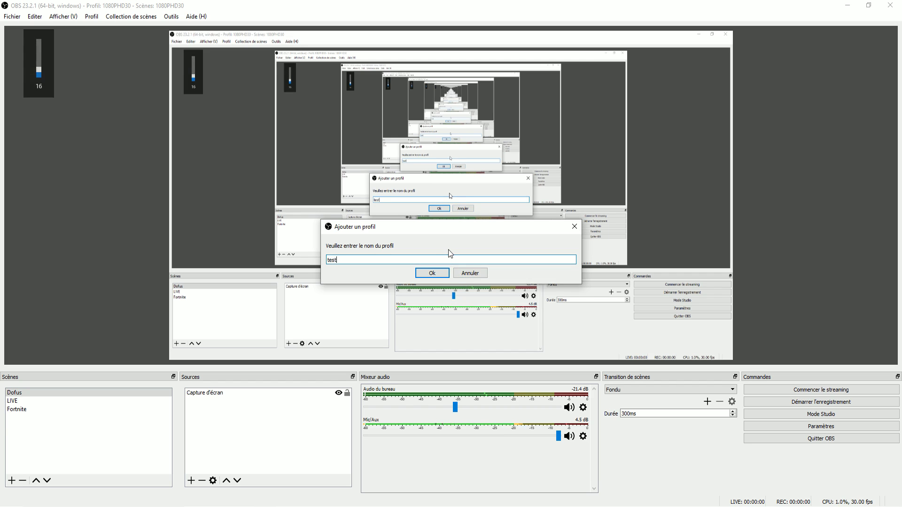
type("2")
key("Return")
left_click(92, 17)
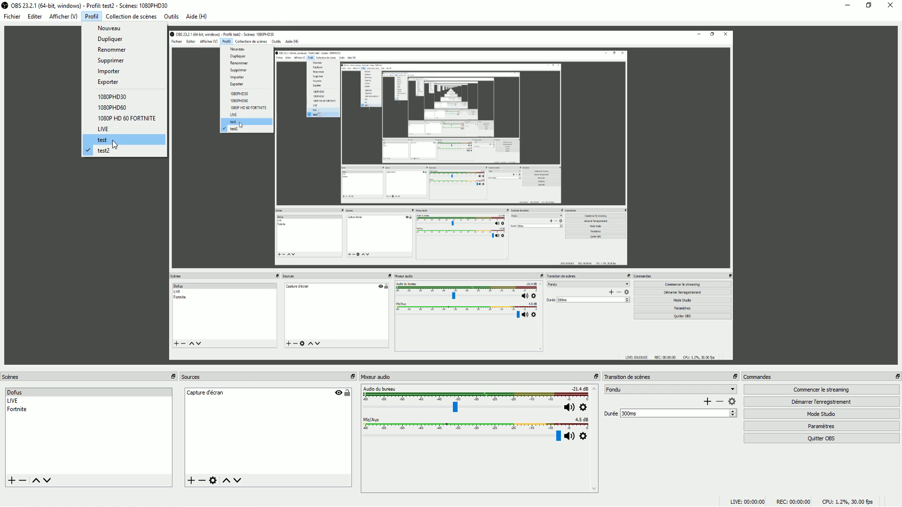
left_click(52, 447)
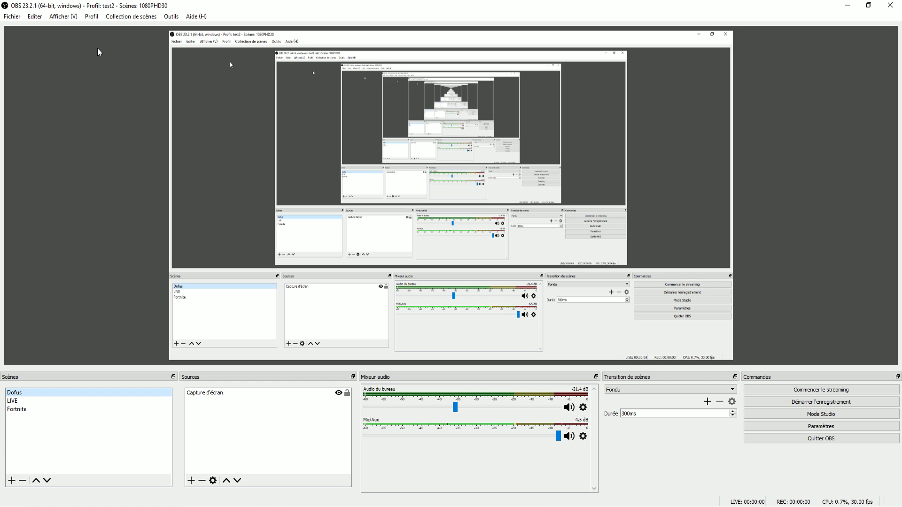
Step: Create a new scene collection named test2
left_click(126, 16)
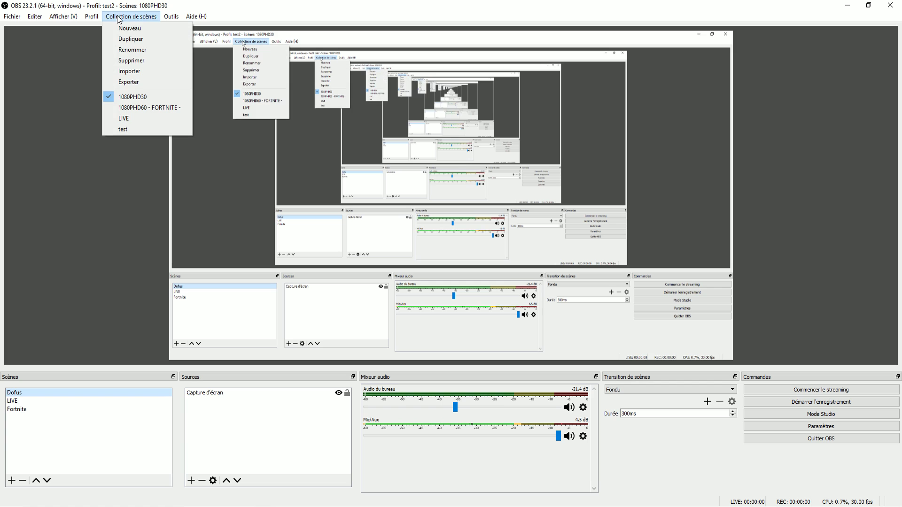
left_click(123, 28)
type("test2")
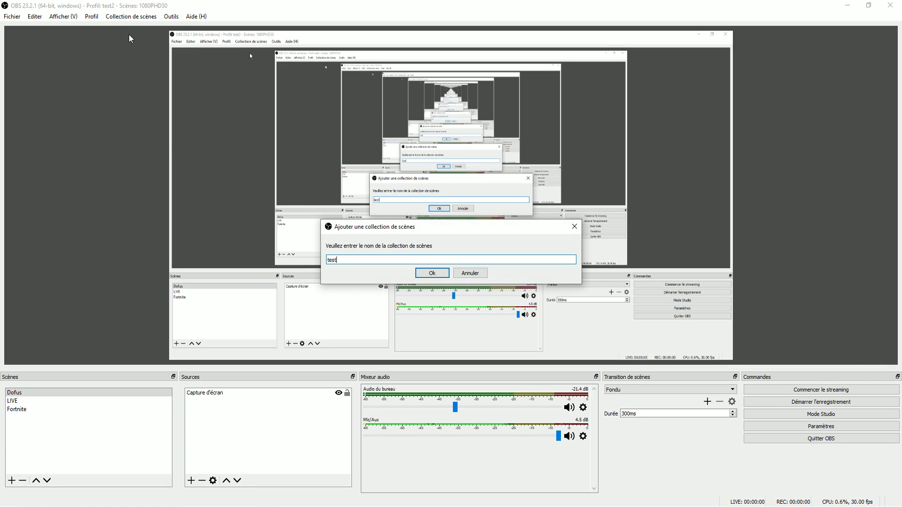
key("Return")
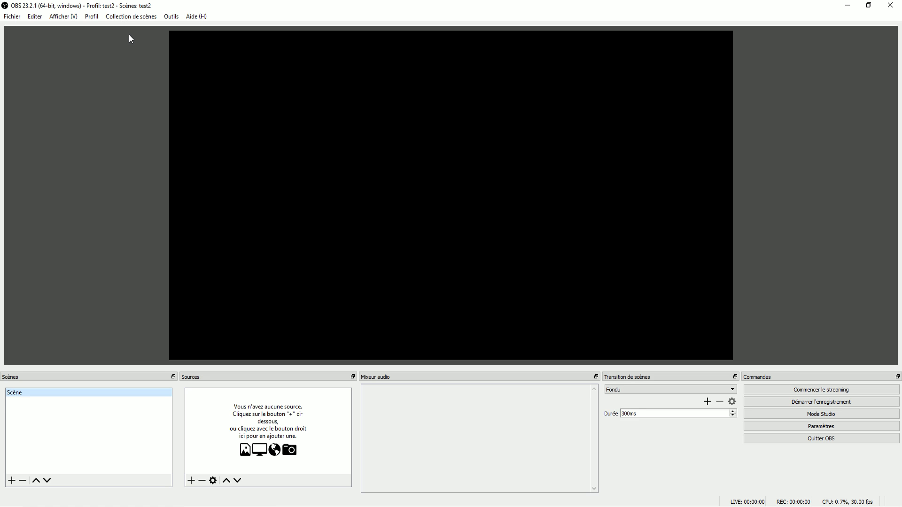
Step: Rename the new collection's default scene to idiot
right_click(24, 395)
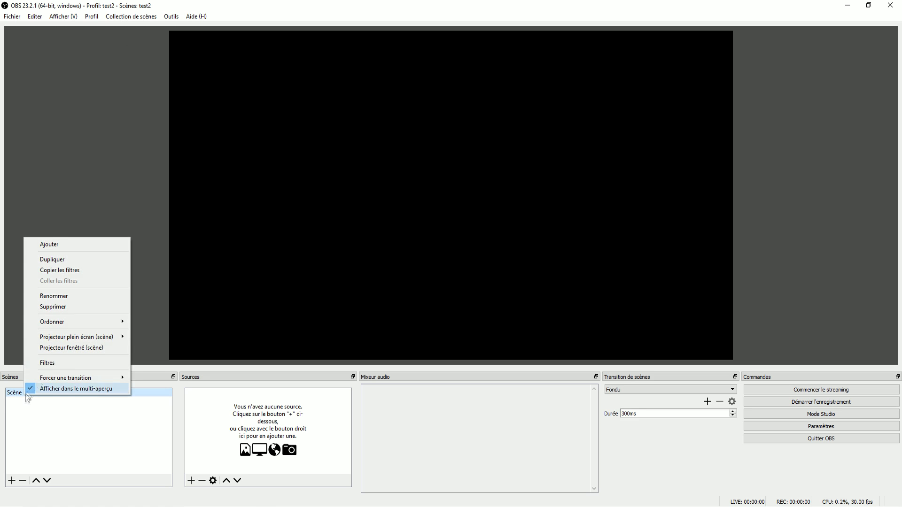
left_click(89, 296)
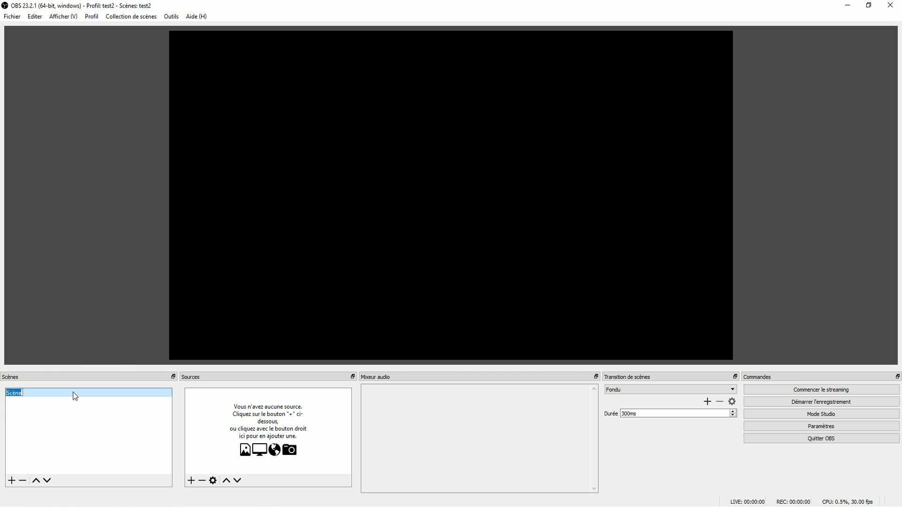
type("idiot")
Step: Add a new Capture d'écran source with its default name, and stretch it downward until the captured taskbar falls outside the canvas
left_click(191, 480)
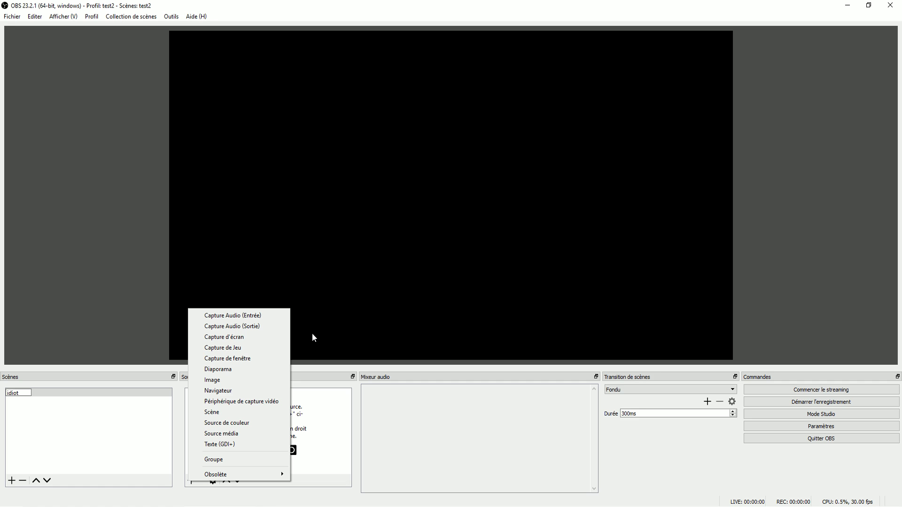
left_click(275, 336)
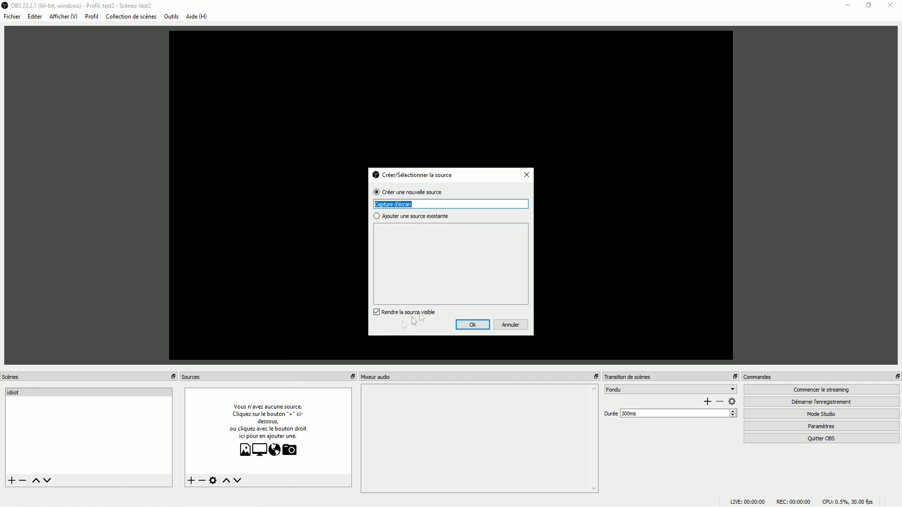
left_click(471, 324)
left_click(554, 391)
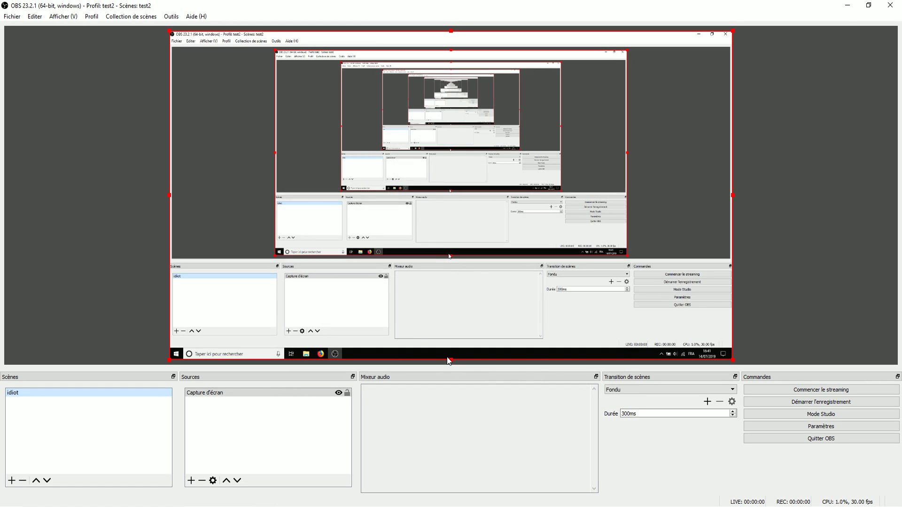
left_click_drag(448, 360, 454, 377)
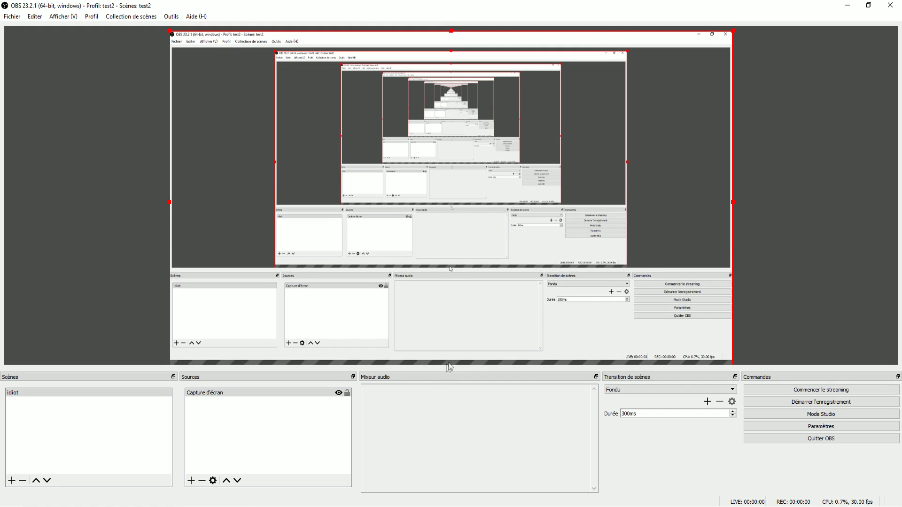
left_click(334, 415)
Step: Look over the source types that can be added and the options of the empty audio mixer
left_click(192, 482)
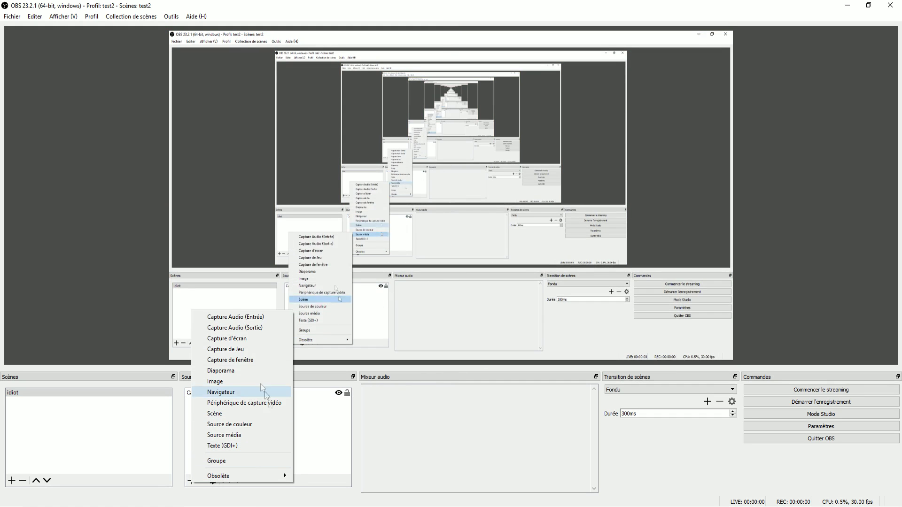
mouse_move(285, 477)
left_click(438, 442)
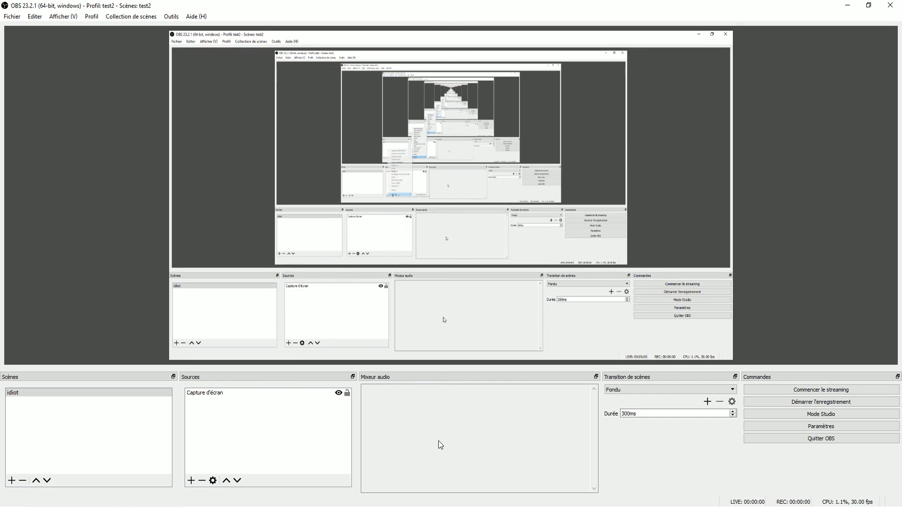
right_click(442, 412)
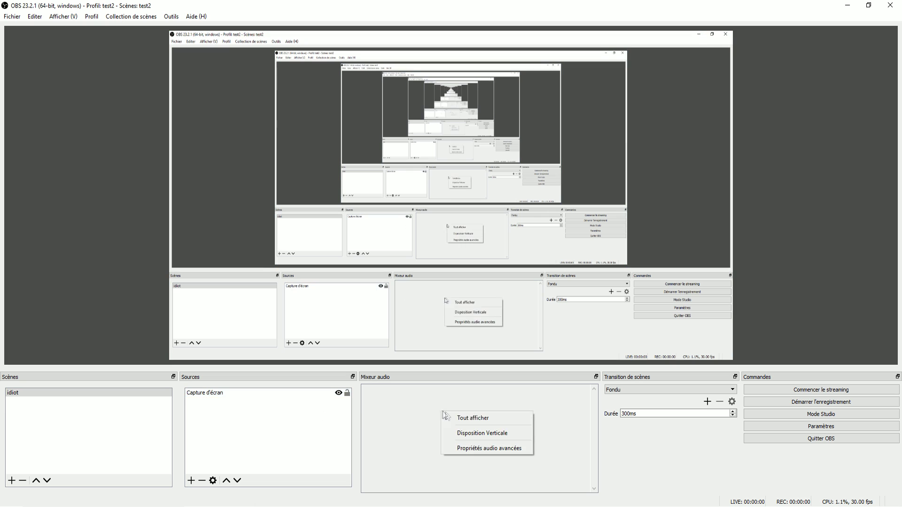
left_click(555, 423)
Step: Set the desktop audio device to Haut-parleur/Ecouteurs (Realtek High Definition Audio) and the first microphone device to Microphone (BIRD UM1), and accept the settings
left_click(821, 426)
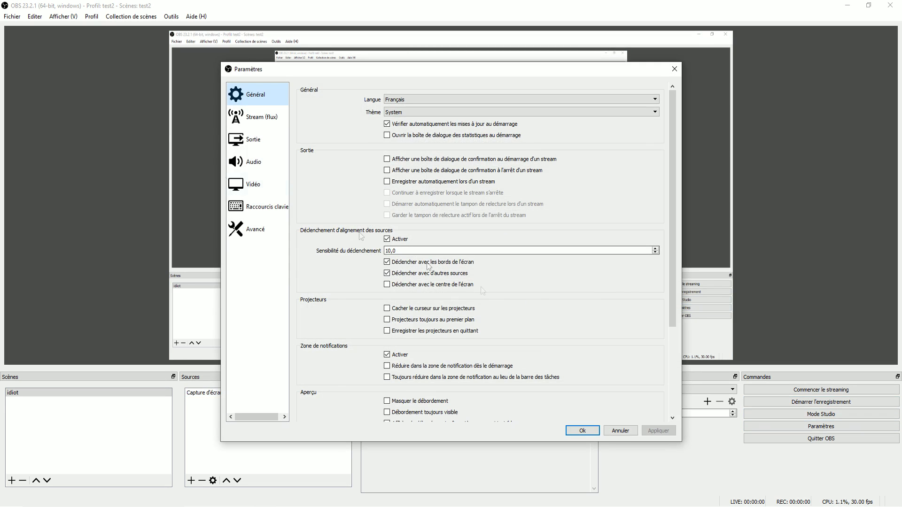
left_click(254, 160)
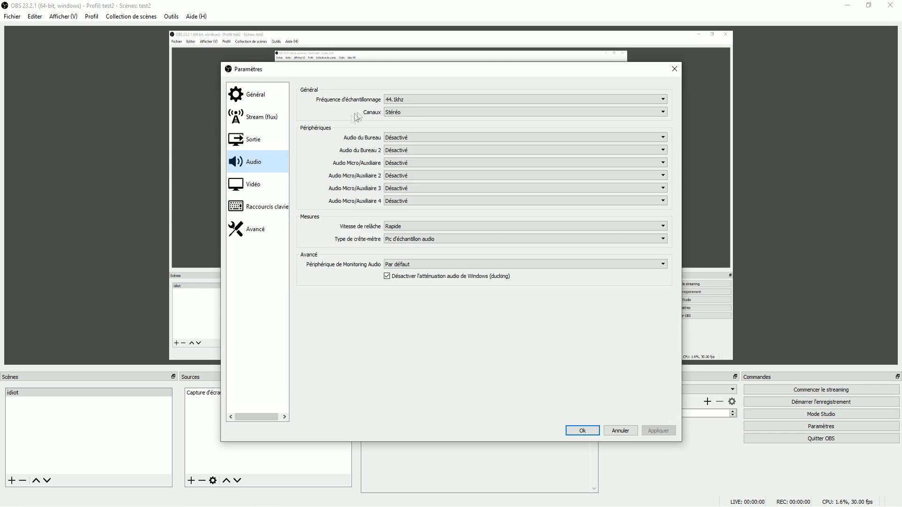
left_click(406, 136)
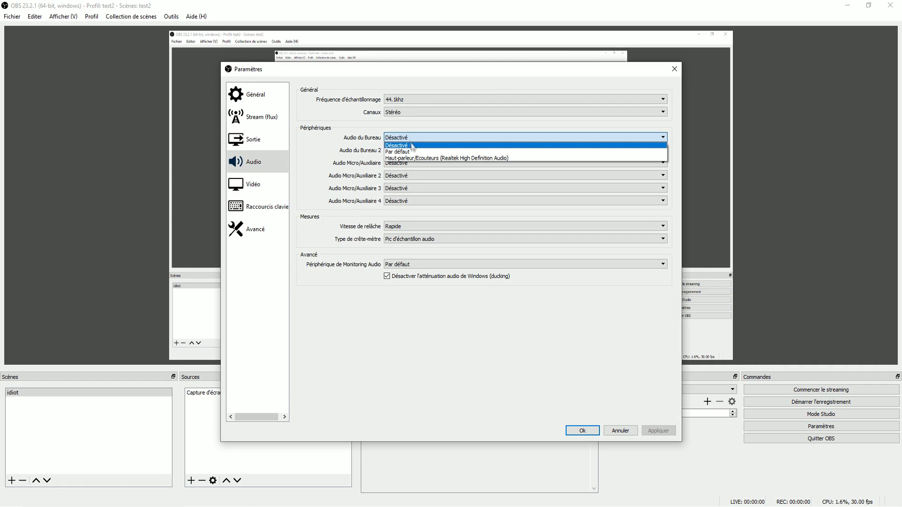
left_click(409, 158)
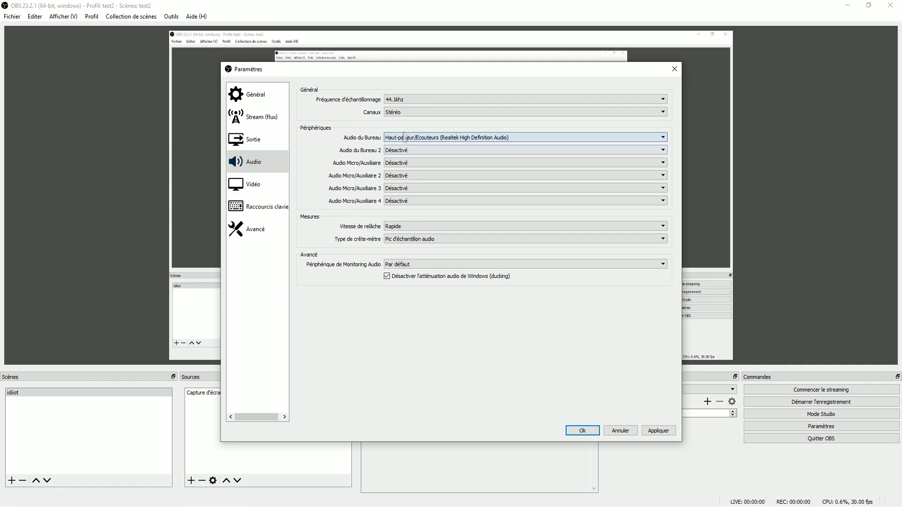
left_click(399, 163)
left_click(413, 190)
left_click(583, 431)
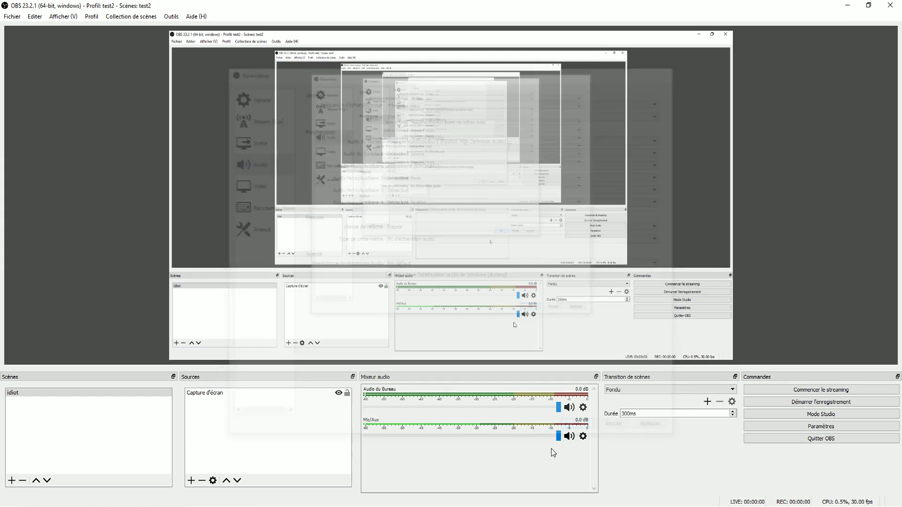
Step: In a widened advanced audio properties window, restrict Audio du Bureau to track 1 by disabling its tracks 2 to 6
left_click(583, 437)
left_click(607, 429)
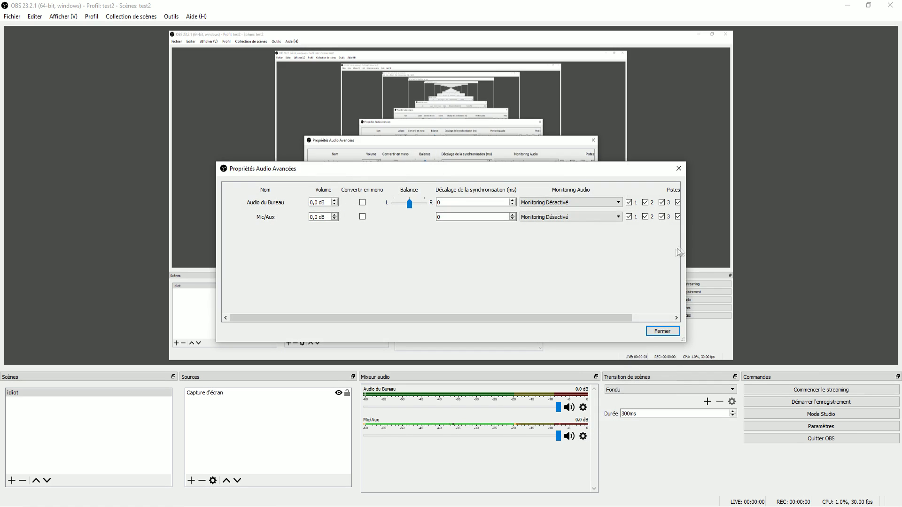
left_click_drag(705, 247, 812, 255)
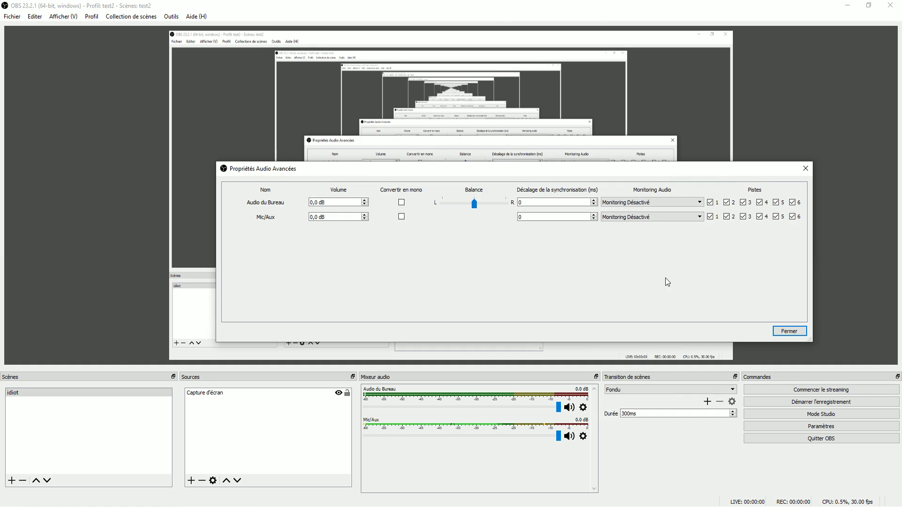
left_click(727, 202)
left_click(743, 202)
left_click(760, 202)
left_click(776, 202)
left_click(793, 202)
Step: Restrict Mic/Aux to track 2 by disabling its tracks 1 and 3 to 6, and close the advanced audio properties
left_click(709, 216)
left_click(742, 217)
left_click(759, 216)
left_click(776, 216)
left_click(792, 216)
left_click(789, 334)
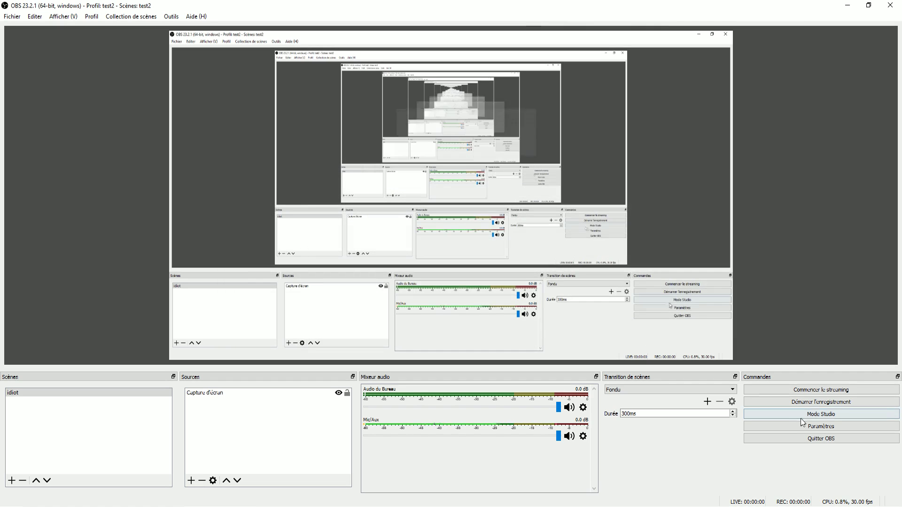
Step: Examine the device choices for the second microphone and second desktop audio in the audio settings, and leave without changes
left_click(820, 426)
left_click(263, 164)
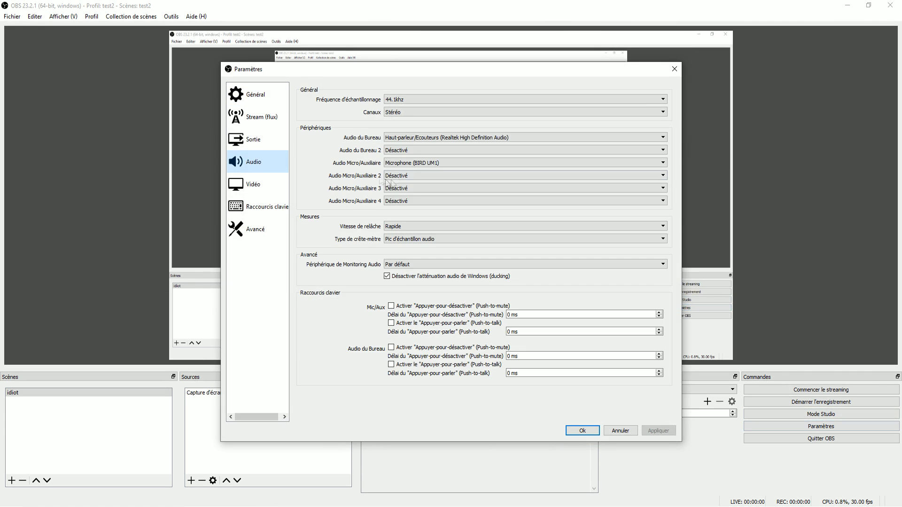
left_click(404, 177)
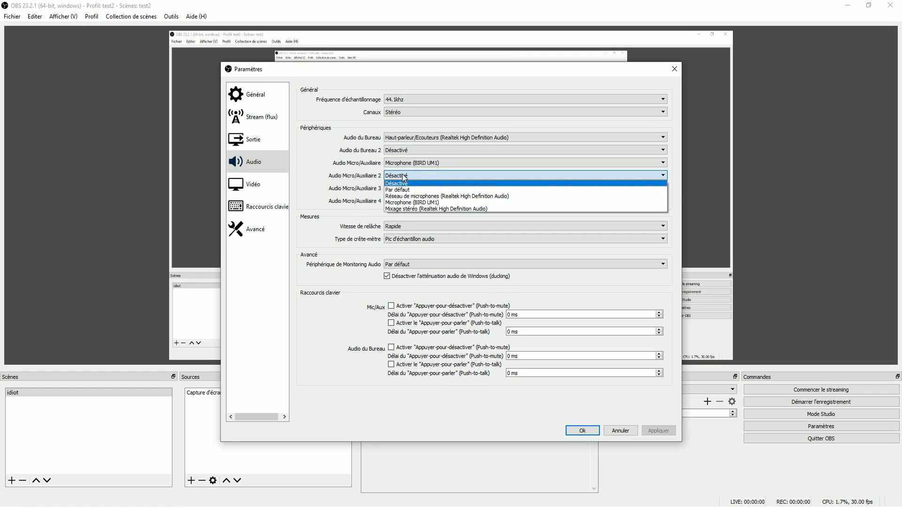
left_click(404, 177)
left_click(406, 152)
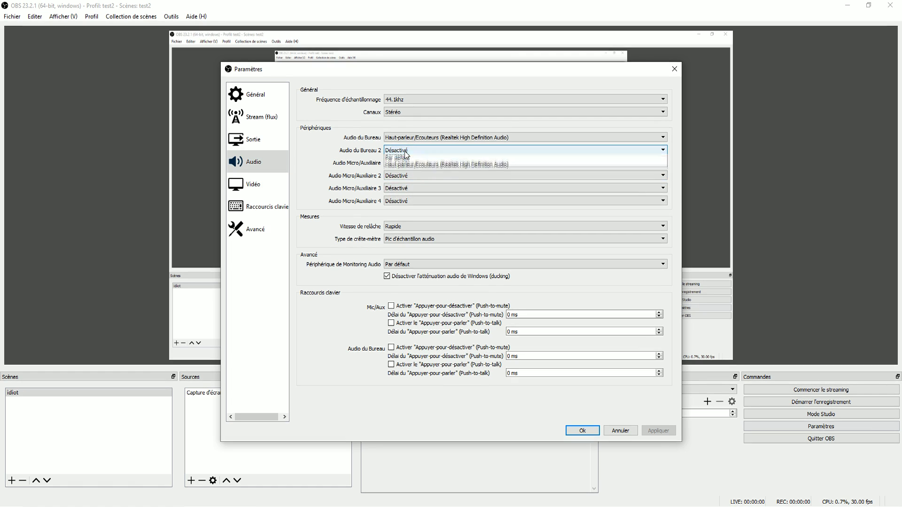
left_click(404, 152)
left_click(620, 429)
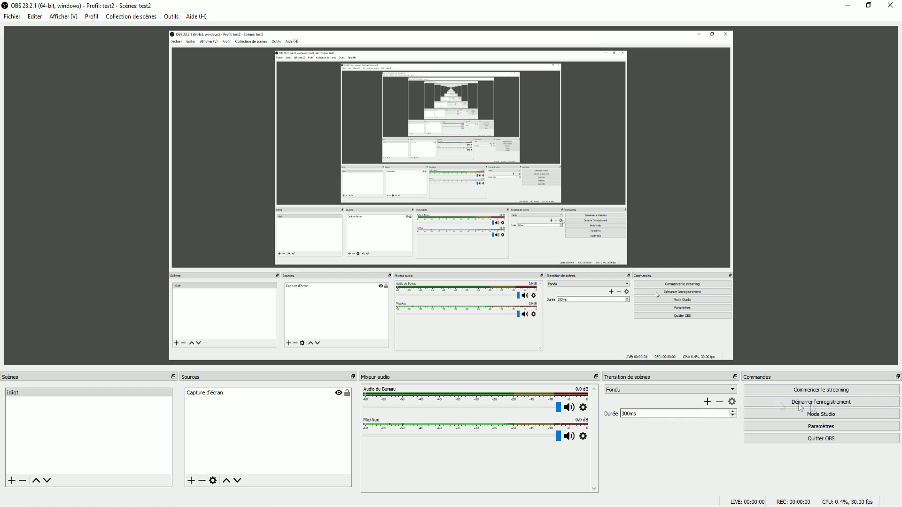
Step: Review the audio settings and the video resolution and frame rate settings, and leave without changes
left_click(821, 425)
left_click(249, 162)
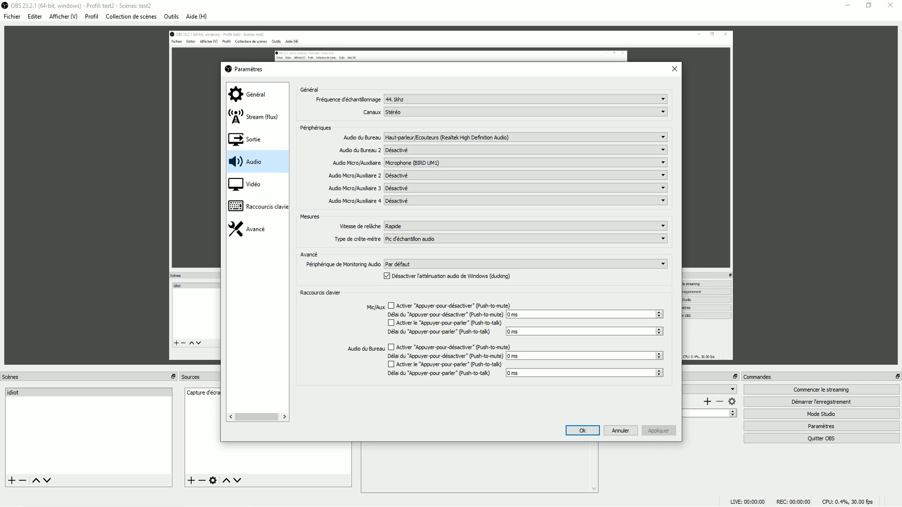
left_click(254, 184)
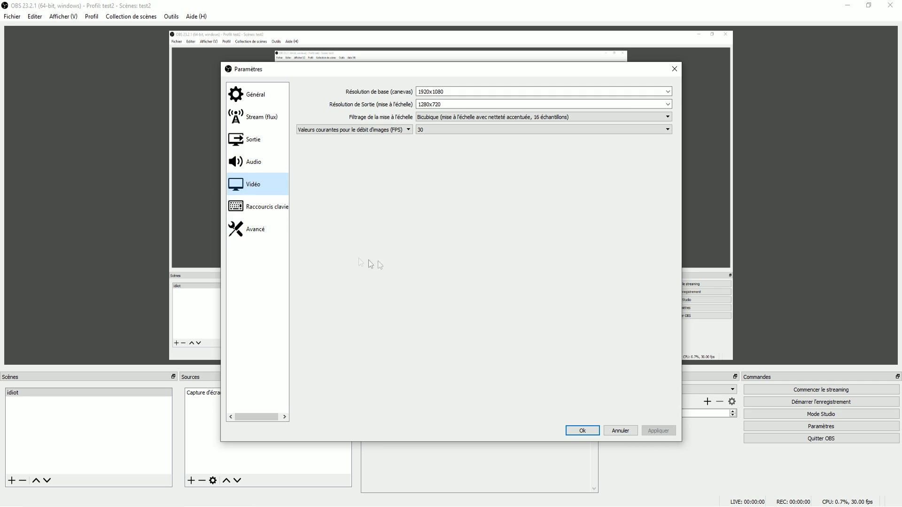
left_click(625, 433)
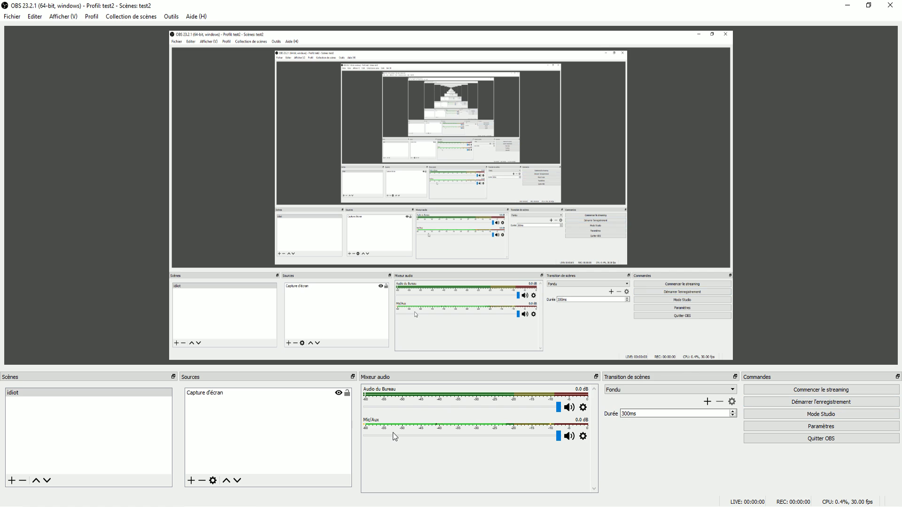
Step: Try the advanced output mode with mp4 as the recording format in the output settings
left_click(807, 427)
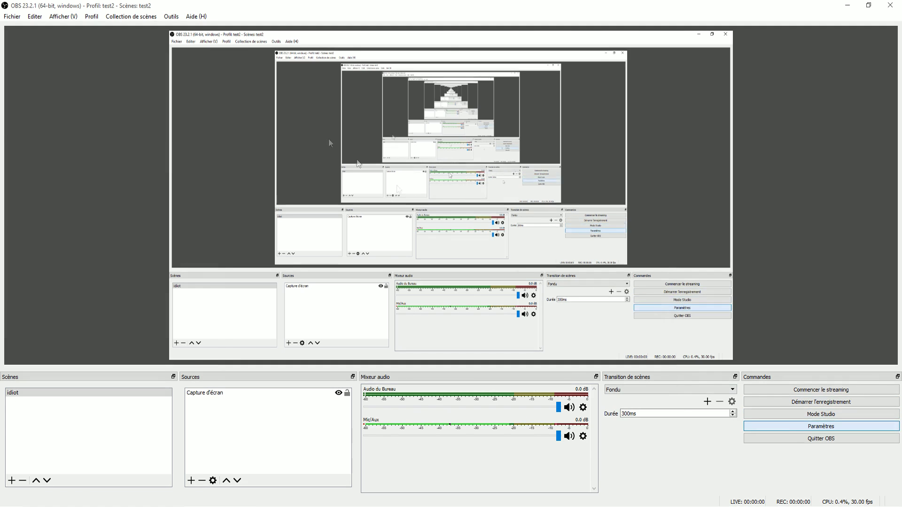
left_click(253, 139)
left_click(407, 92)
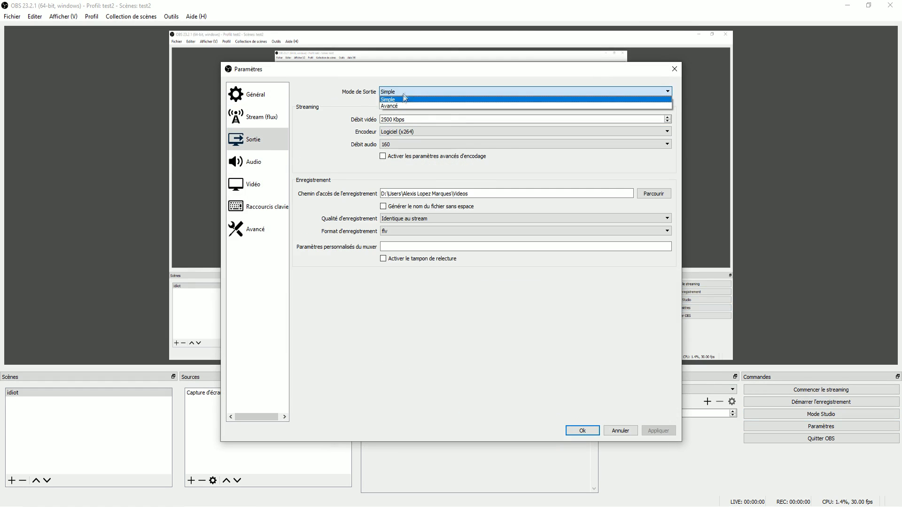
left_click(407, 103)
left_click(357, 109)
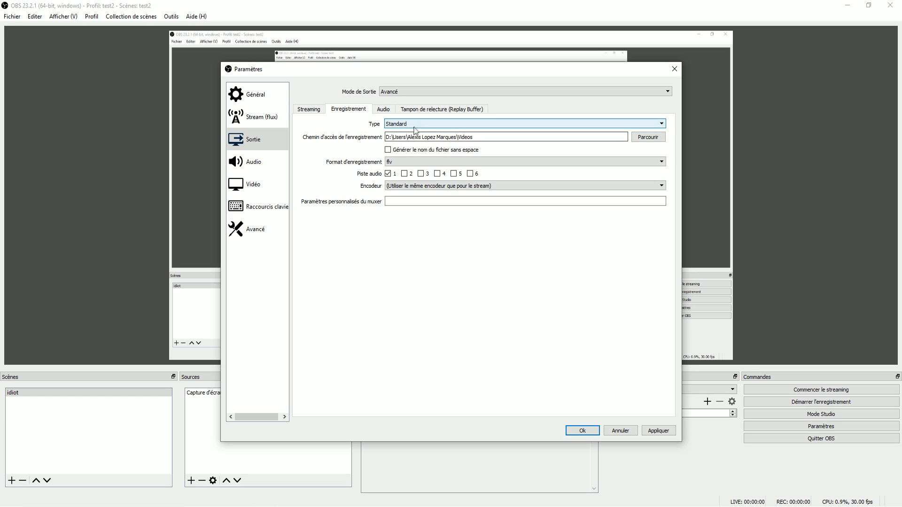
left_click(410, 159)
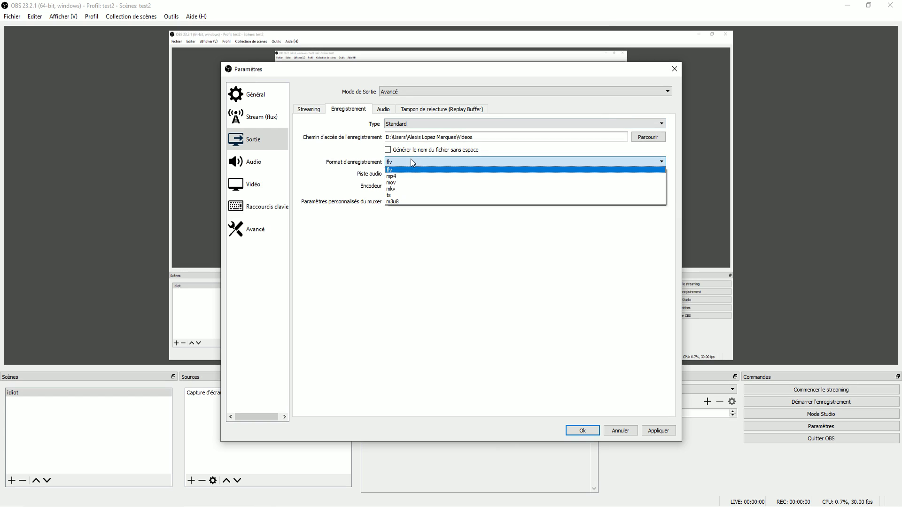
left_click(407, 174)
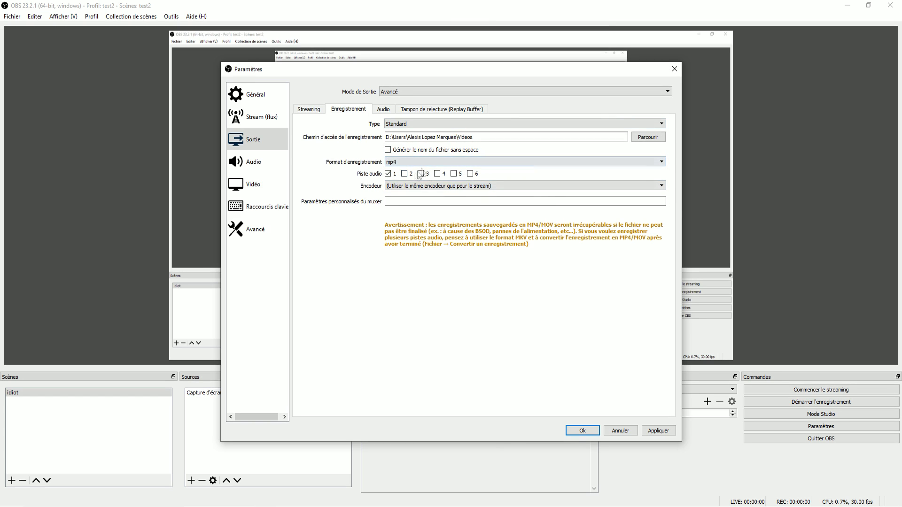
Step: Try enabling audio tracks 2 to 6 for recording, and leave the settings without saving
left_click(404, 173)
left_click(423, 174)
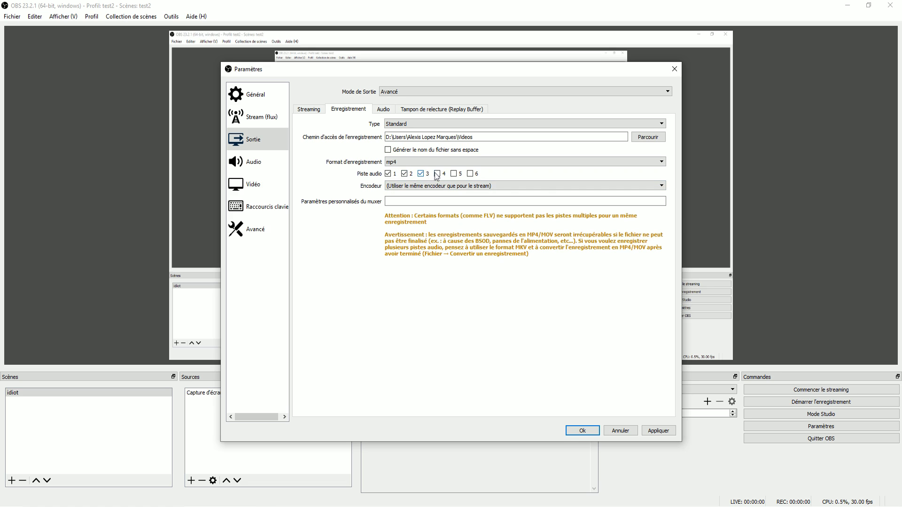
left_click(438, 173)
left_click(454, 174)
left_click(470, 174)
left_click(620, 431)
Step: Switch to the 1080PHD30 profile and review its recording output settings without making changes
left_click(87, 16)
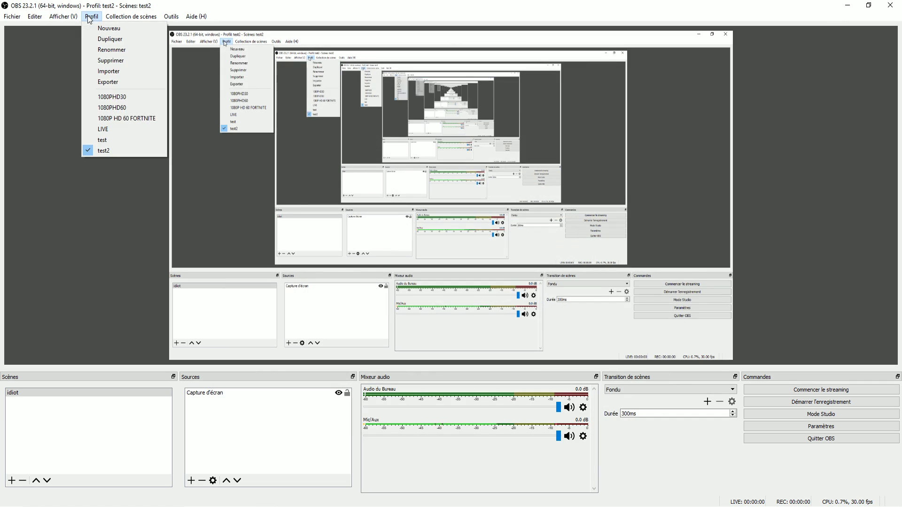
left_click(121, 115)
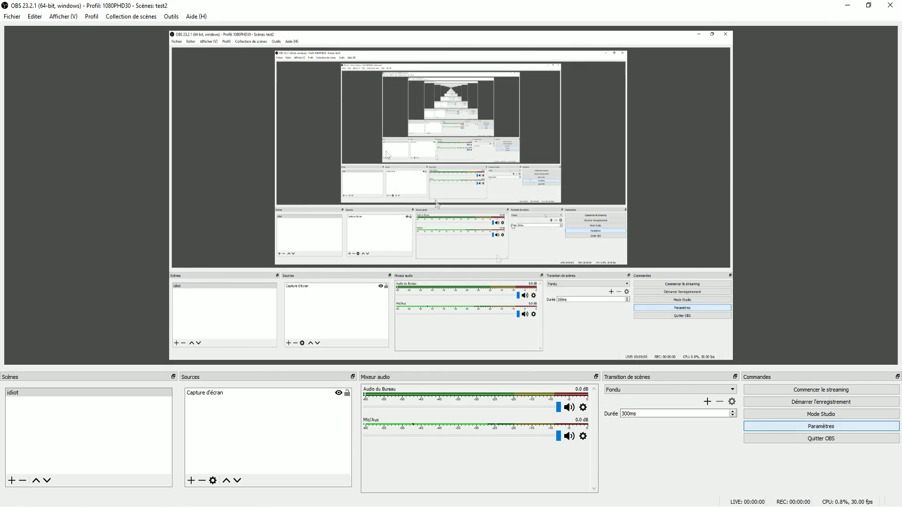
left_click(820, 426)
left_click(253, 139)
left_click(348, 109)
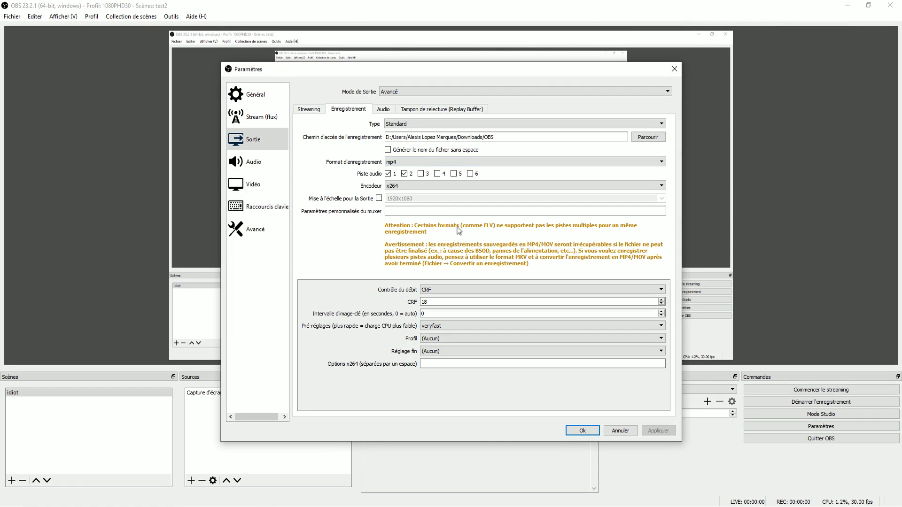
left_click(403, 173)
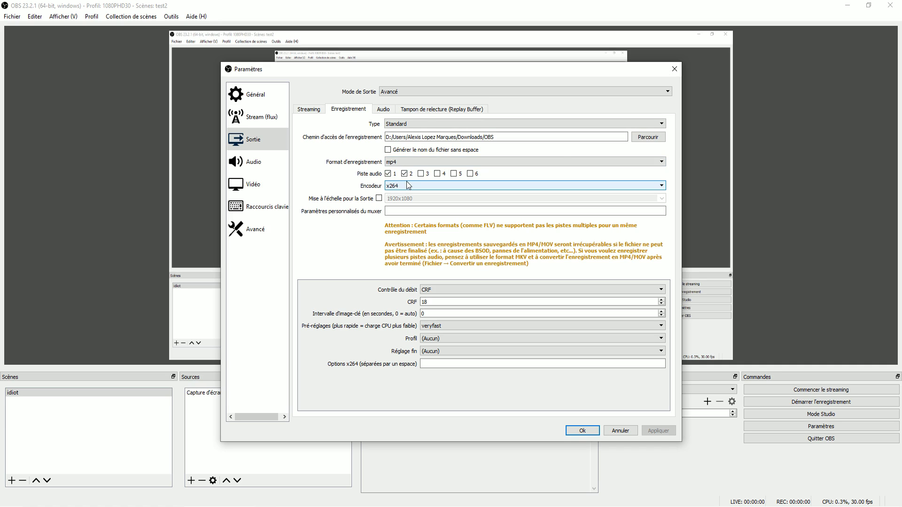
key("Escape")
Step: Switch to the 1080P HD 60 FORTNITE profile and examine its recording output settings and encoder choices, leaving them as they are
left_click(92, 17)
left_click(123, 119)
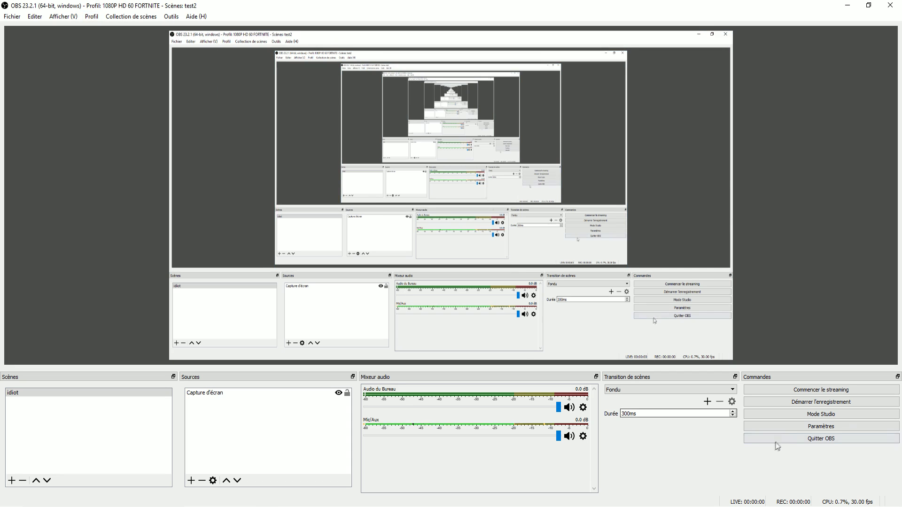
left_click(821, 426)
left_click(266, 139)
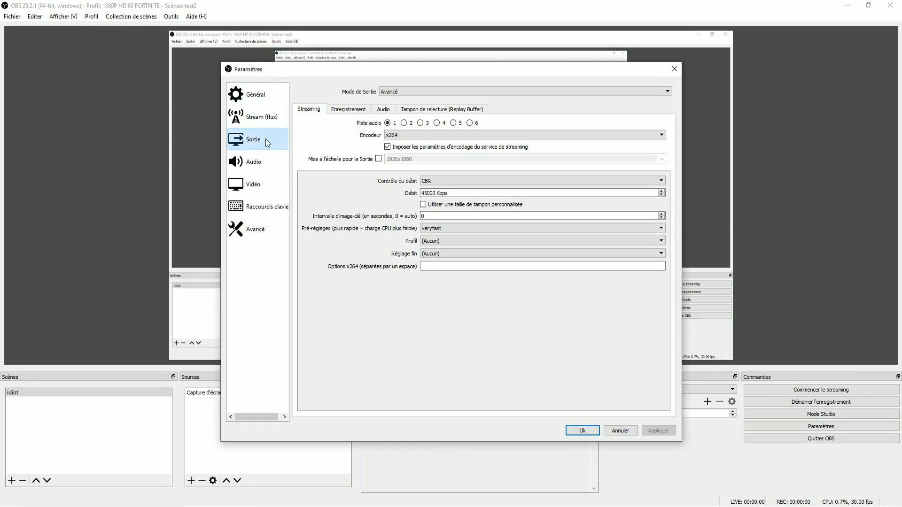
left_click(336, 110)
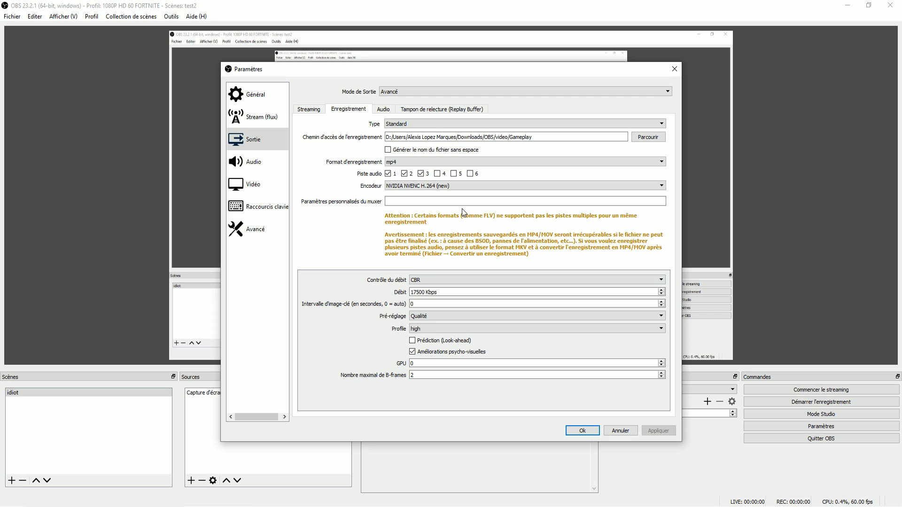
left_click(458, 187)
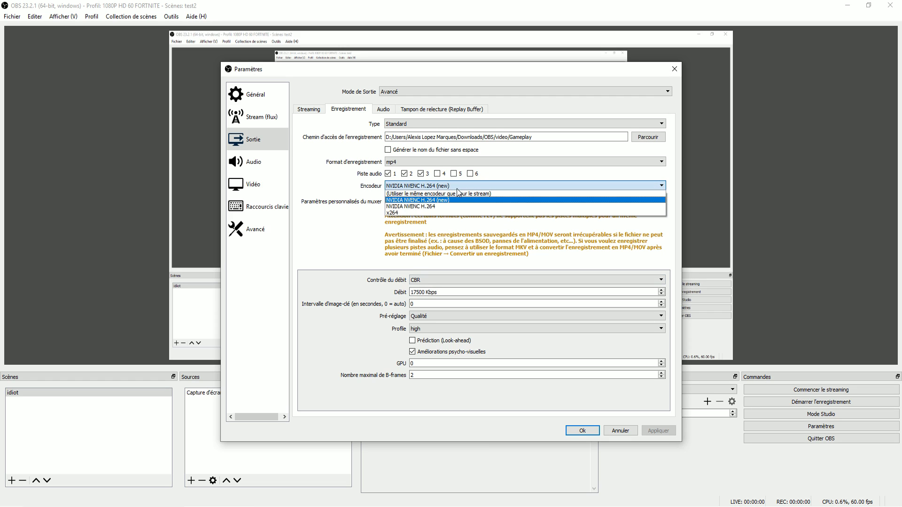
left_click(456, 187)
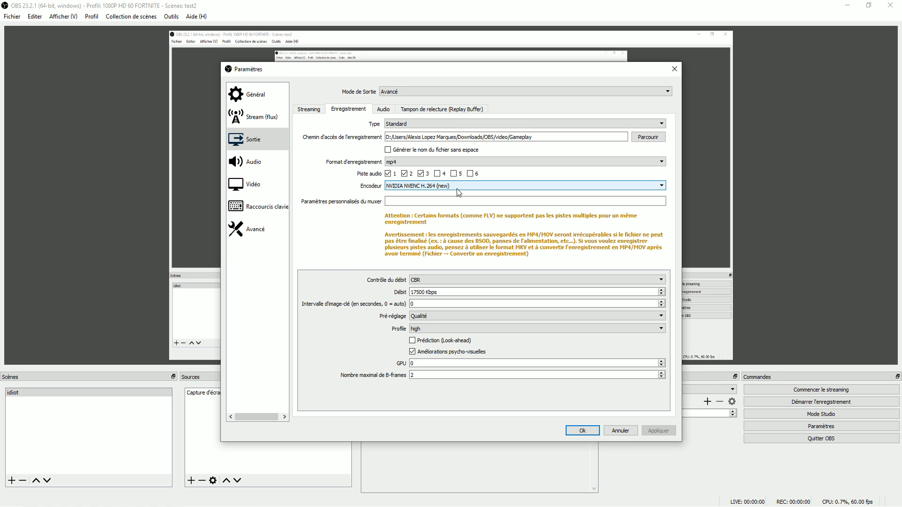
left_click(616, 431)
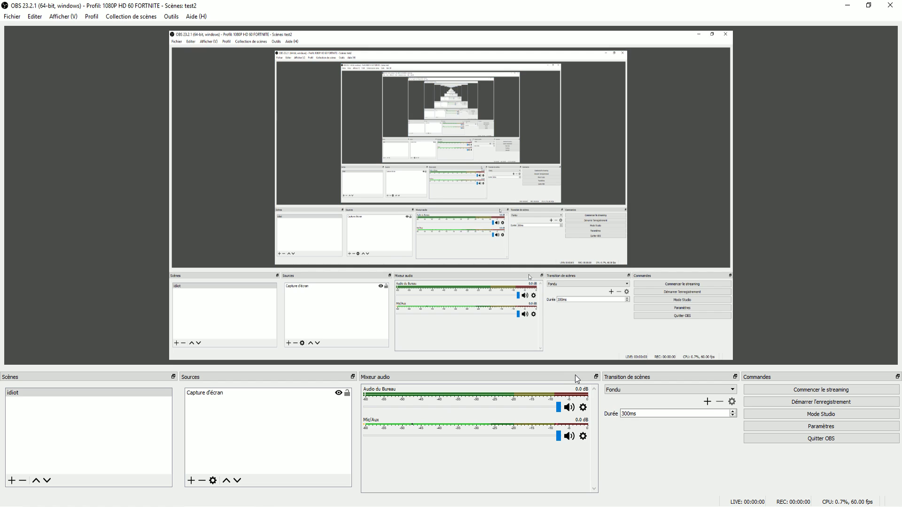
Step: Add a Suppression du bruit filter to the Mic/Aux source and close its filters
left_click(583, 437)
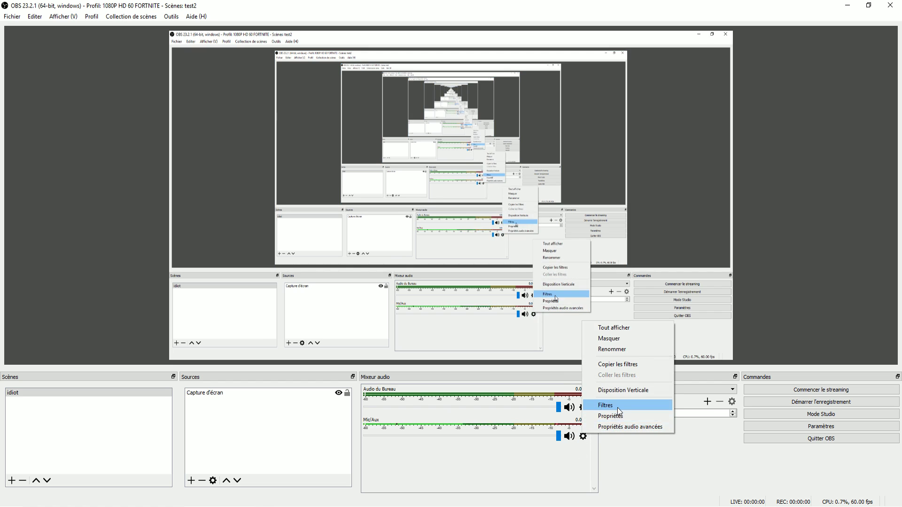
left_click(607, 405)
left_click(259, 425)
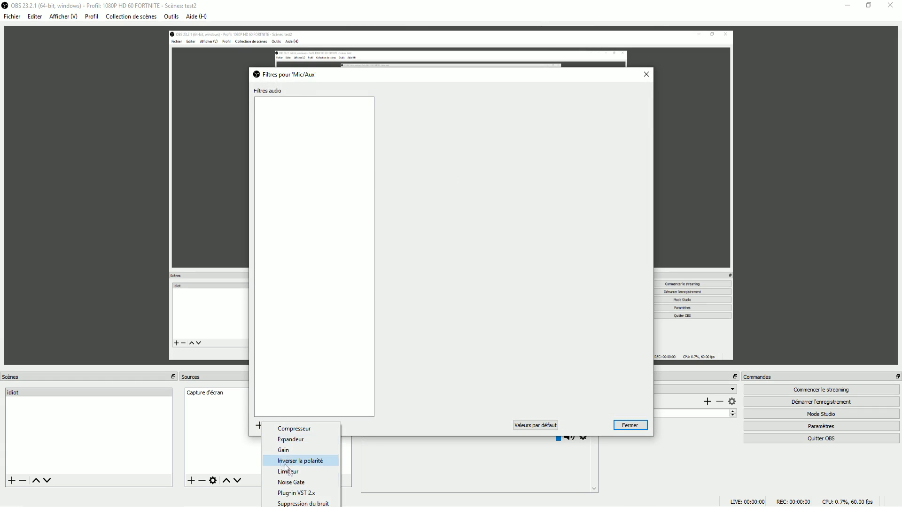
left_click(291, 502)
left_click(432, 272)
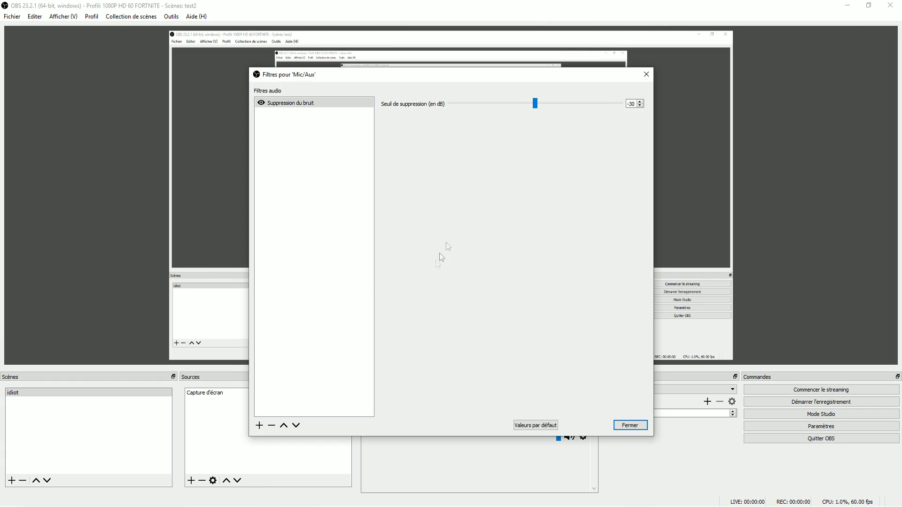
left_click(630, 425)
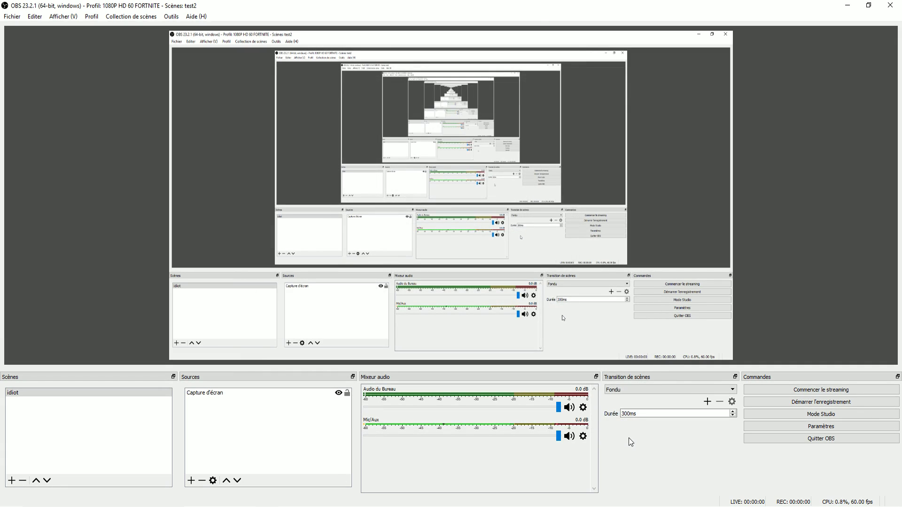
left_click(583, 436)
left_click(612, 418)
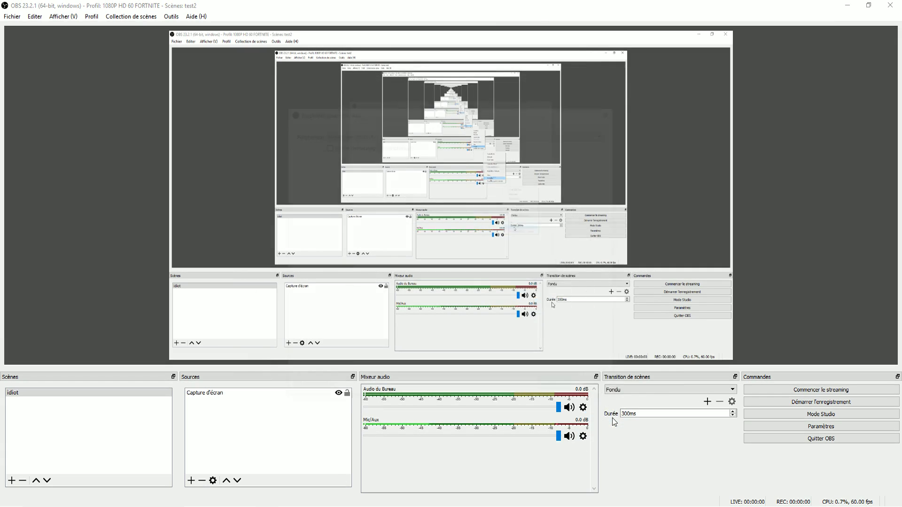
left_click(593, 388)
left_click(582, 436)
left_click(614, 417)
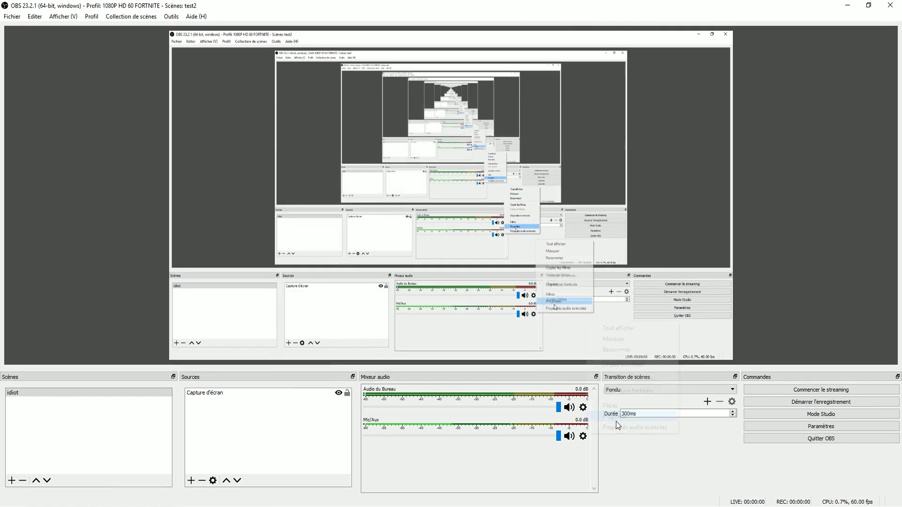
left_click(595, 389)
Step: Raise the Mic/Aux volume to 4.0 dB in the advanced audio properties and close them
left_click(582, 436)
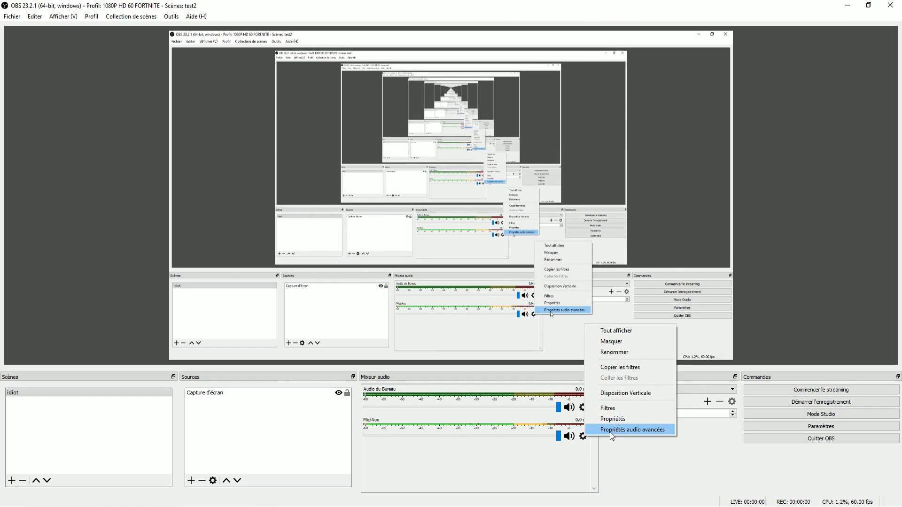
left_click(612, 430)
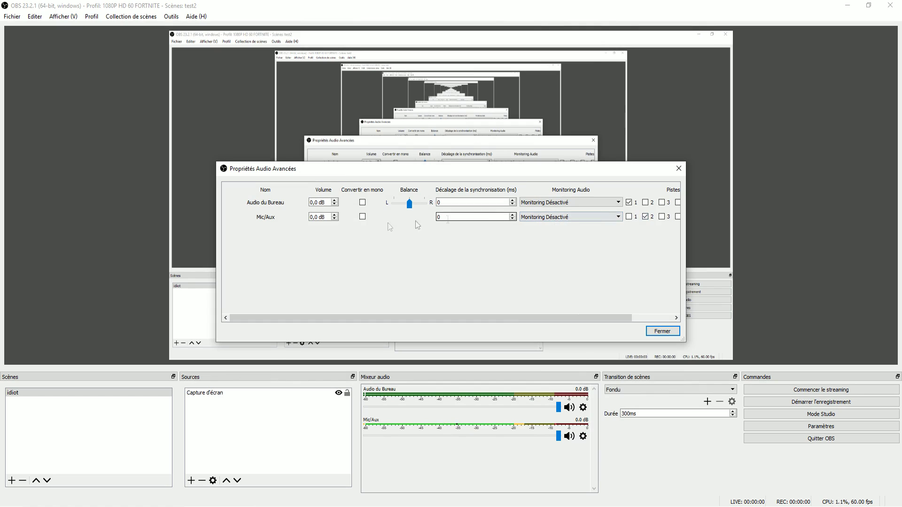
left_click(334, 214)
left_click(334, 215)
left_click(334, 215)
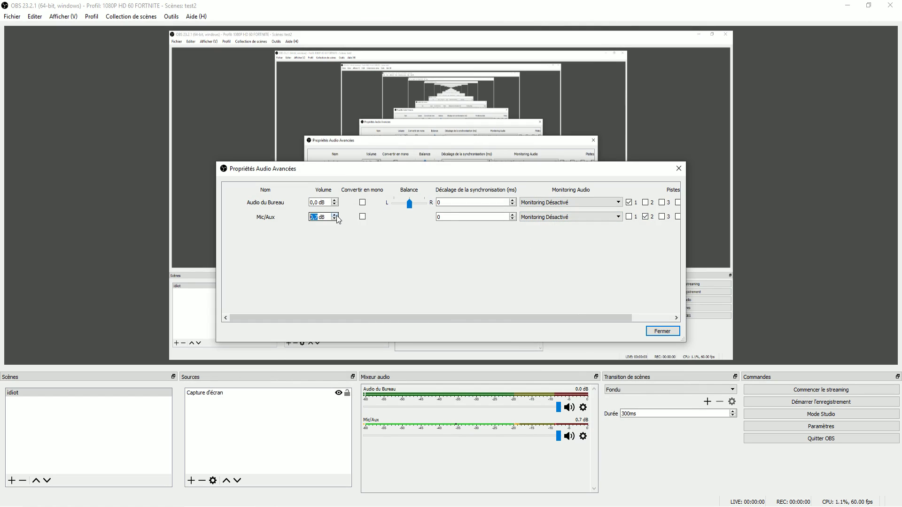
left_click(336, 215)
left_click(337, 215)
left_click(336, 215)
left_click(336, 215)
left_click(336, 215)
left_click(336, 215)
left_click(336, 215)
left_click(337, 215)
left_click(336, 215)
left_click(336, 215)
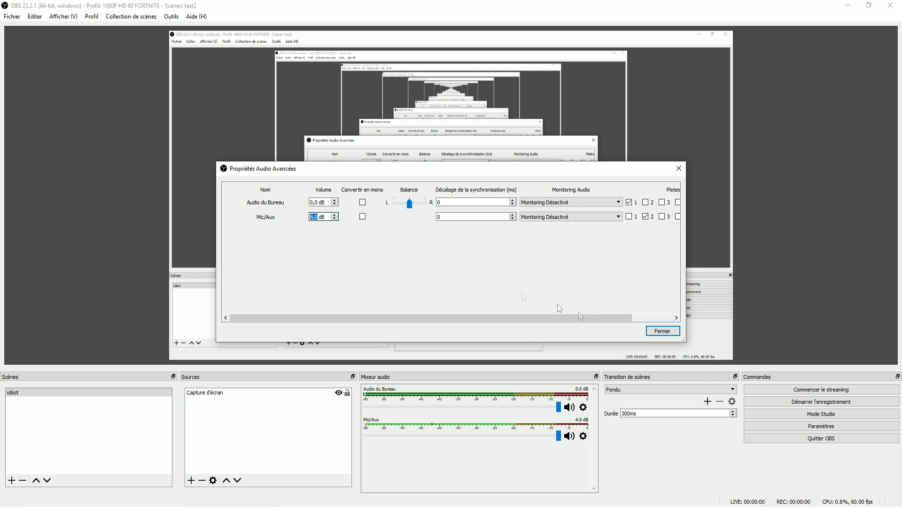
left_click(659, 330)
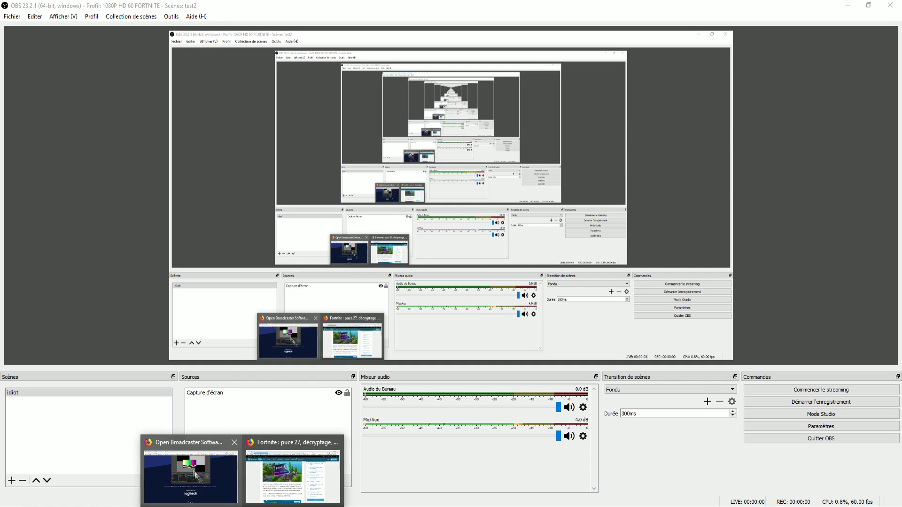
Step: Switch to the Firefox window with the OBS website and view the download options on its home page
left_click(189, 475)
scroll(342, 204, "up", 7)
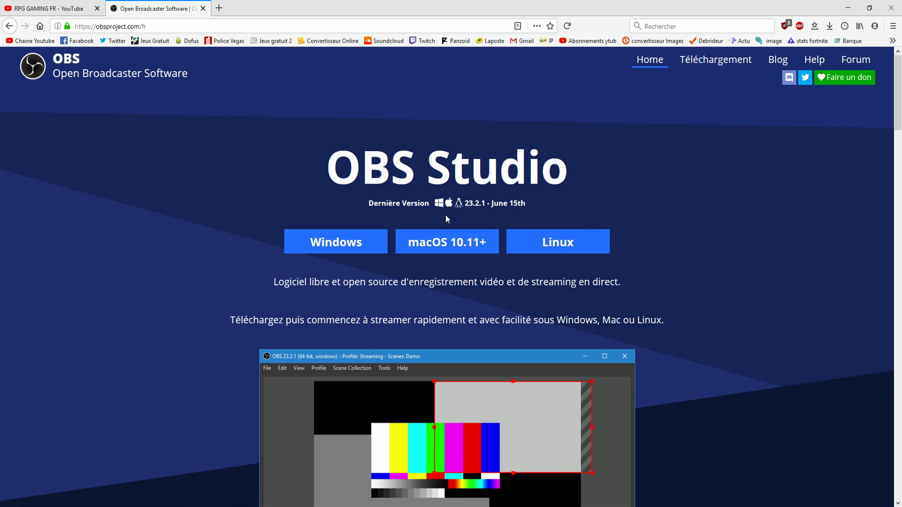
Step: Look through the membership tiers of the RPG GAMING FR YouTube channel, from Petit Bagnard to Bagnard ULTIME, and close the offer
key("ctrl+Tab")
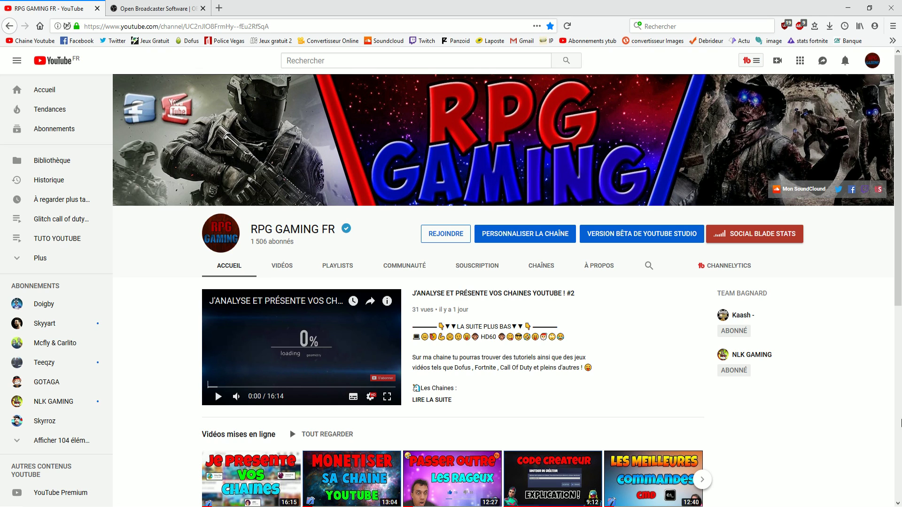
left_click(446, 234)
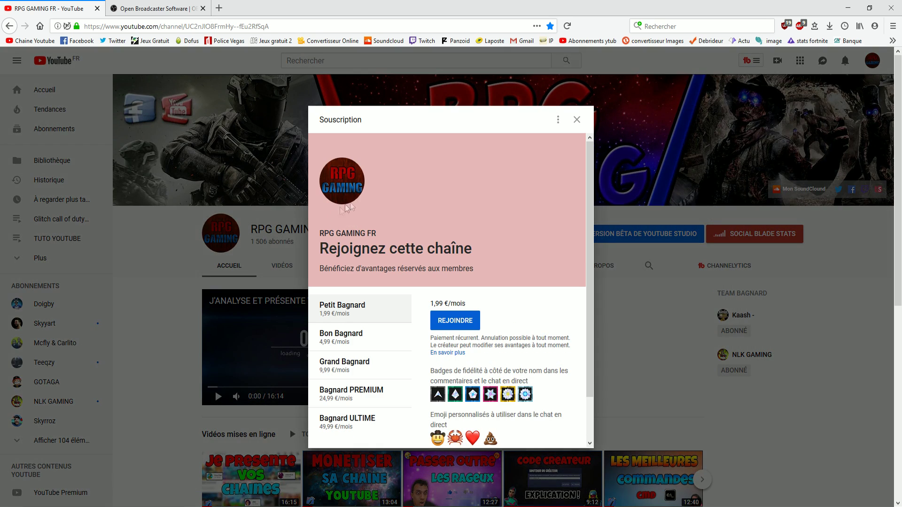
left_click(369, 337)
left_click(359, 372)
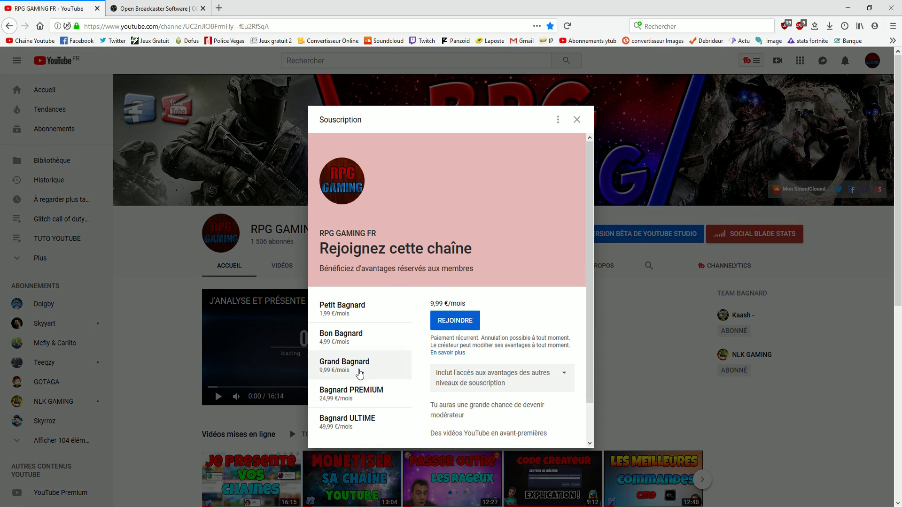
left_click(368, 397)
left_click(370, 424)
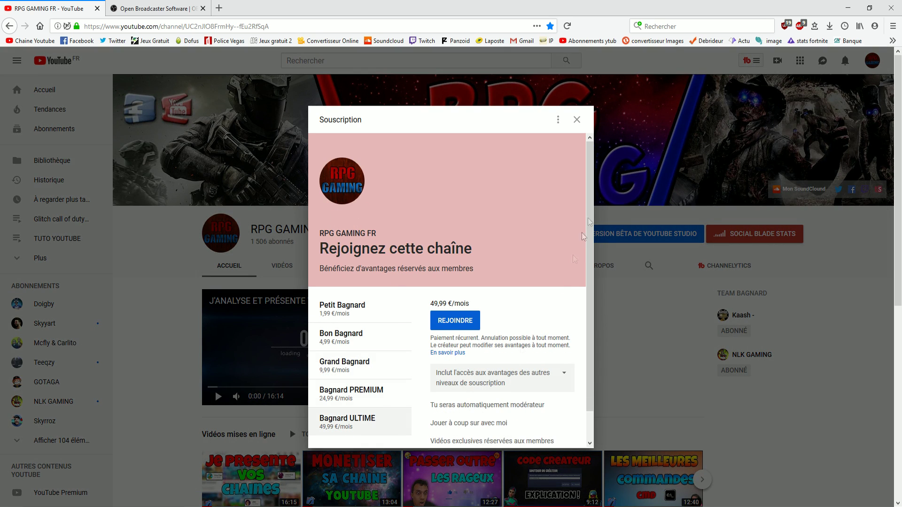
left_click(576, 120)
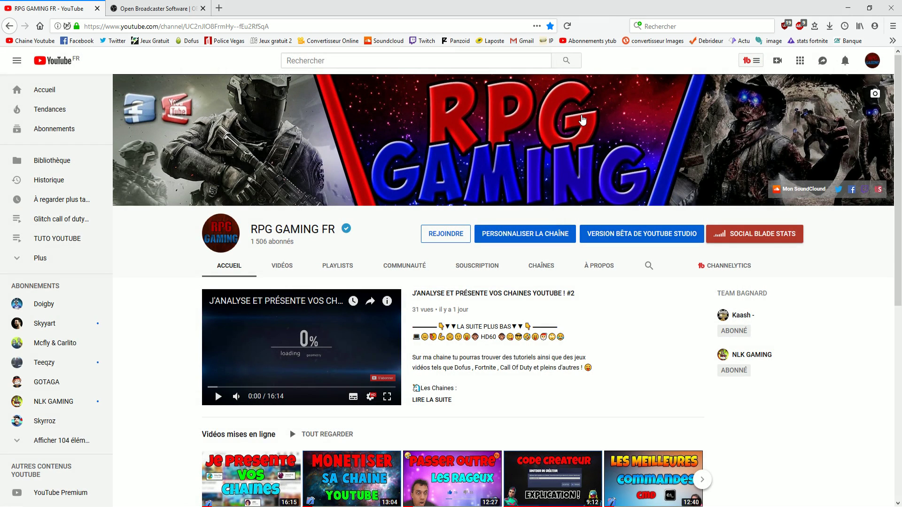